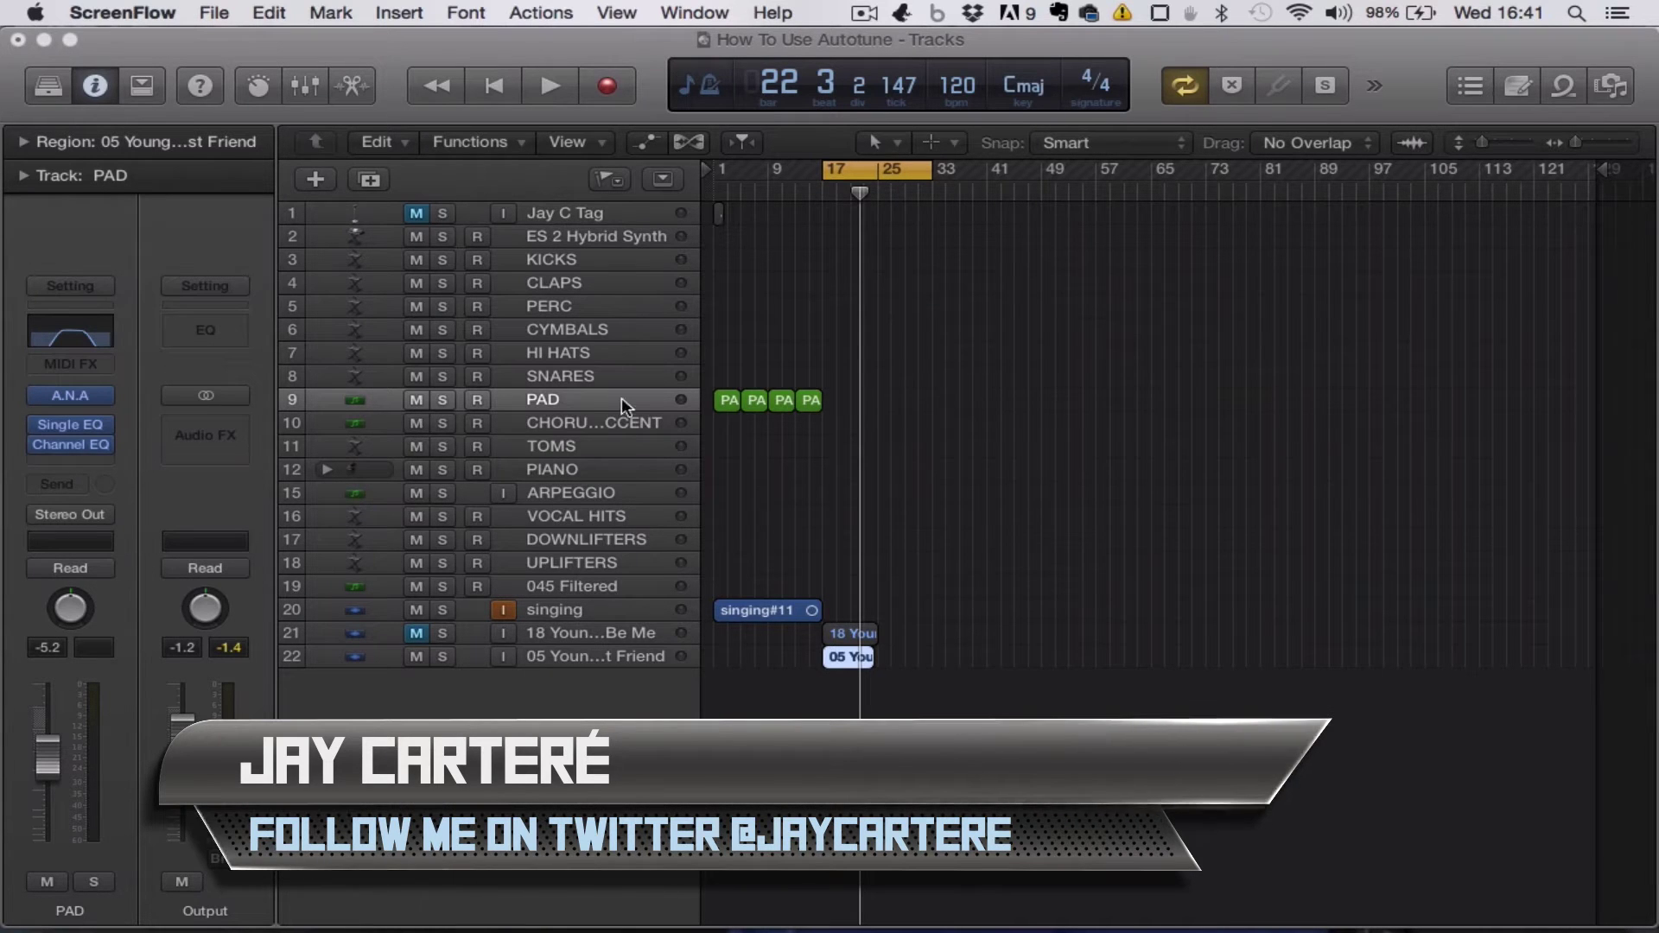
Step: Select the singing track to show its PitchCor insert, then open and close Pitch Correction
click(598, 615)
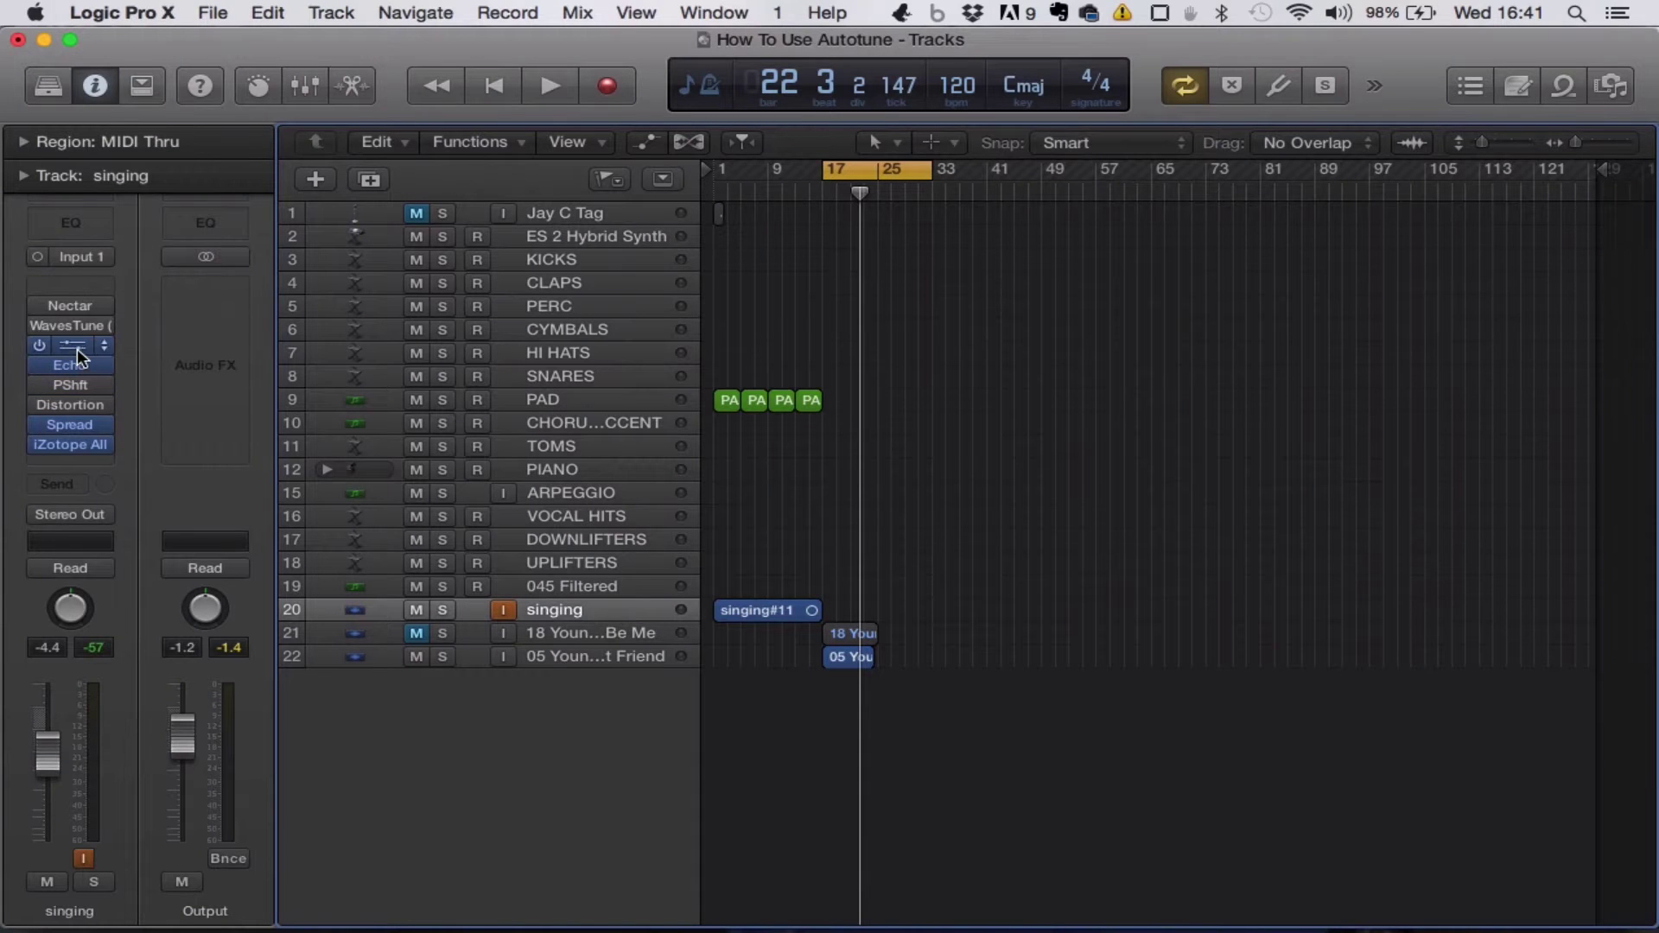
click(76, 349)
click(81, 101)
Step: Unmute and solo track 21, end the cycle at bar 25, and play it back
click(415, 633)
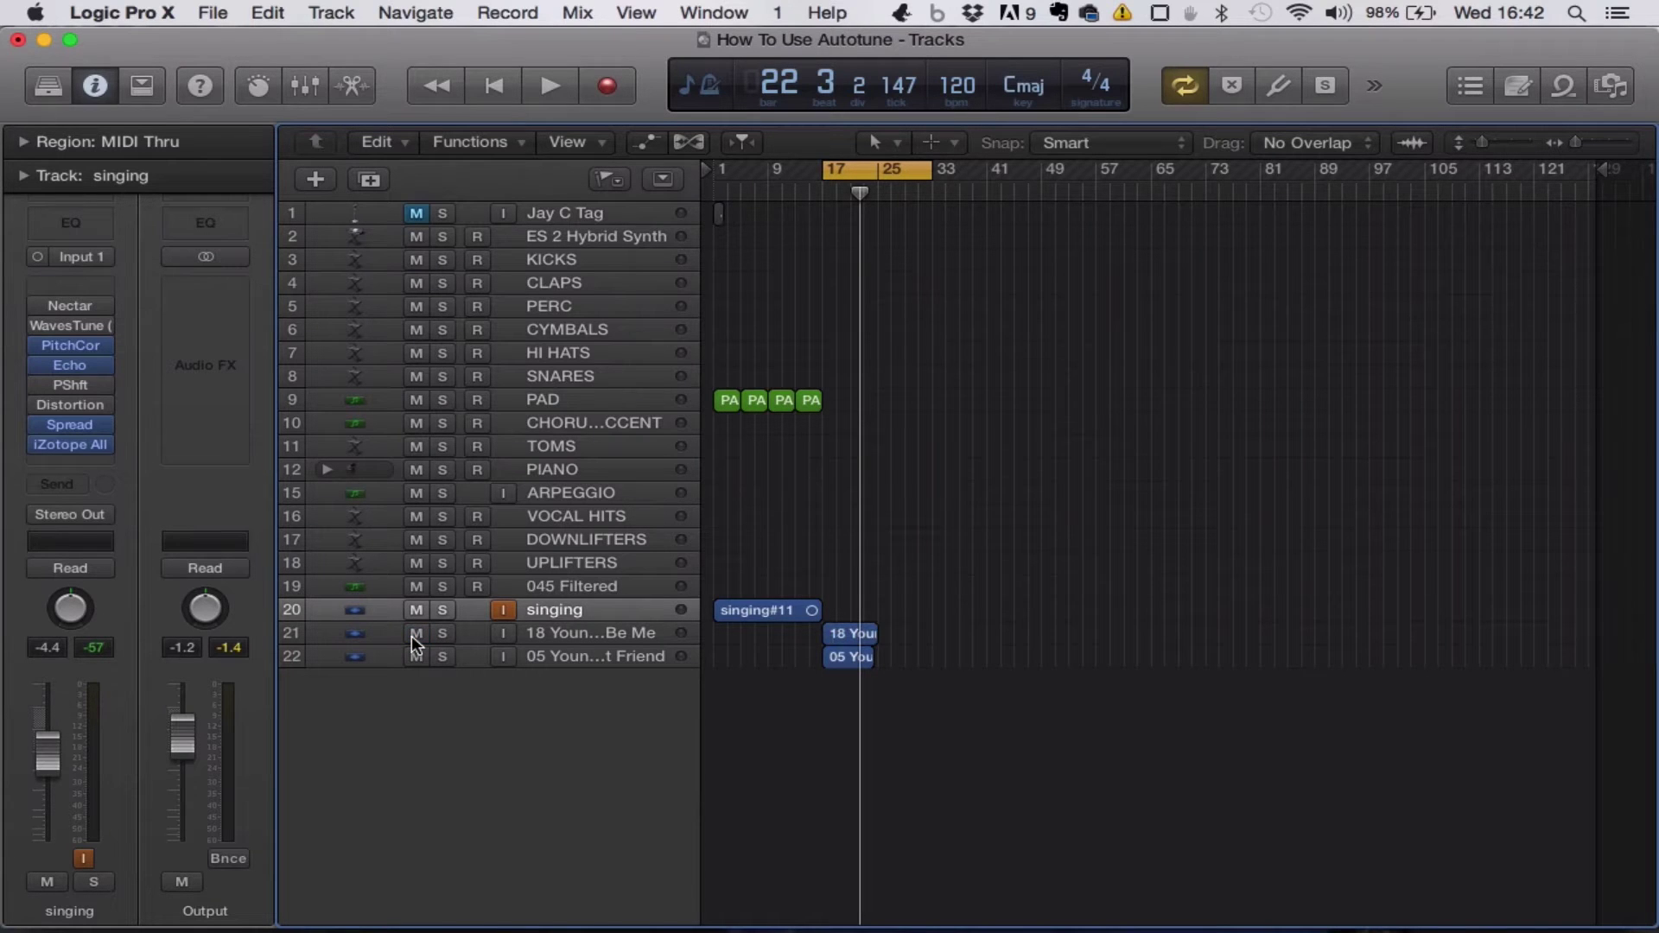
click(442, 634)
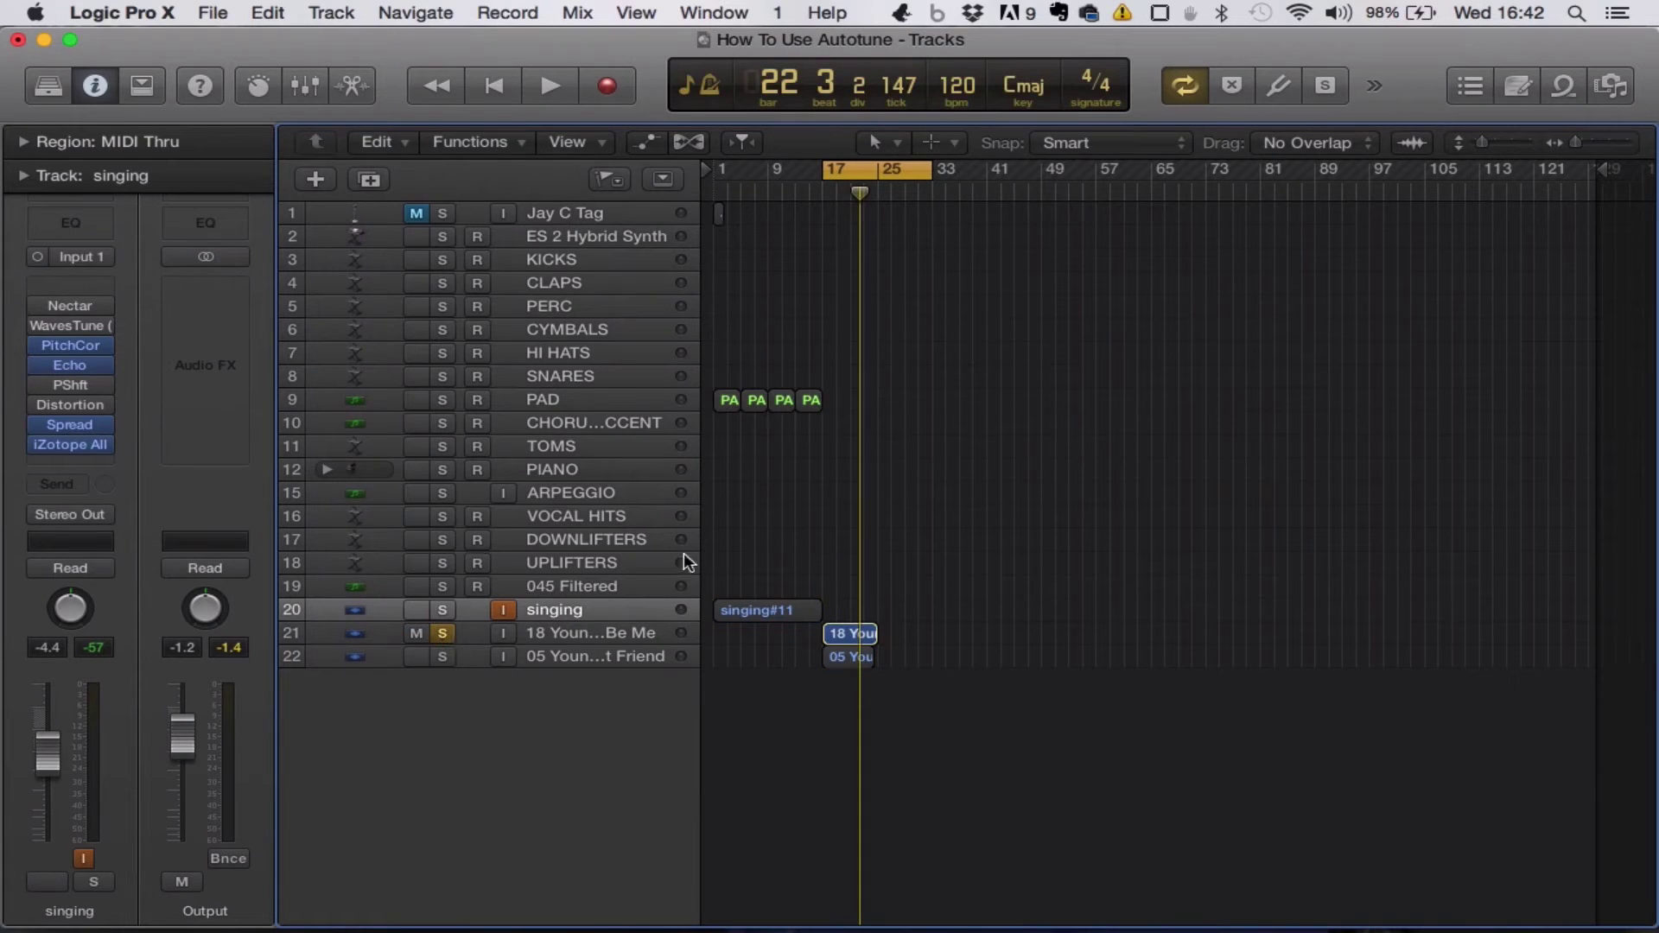
drag(930, 170, 879, 172)
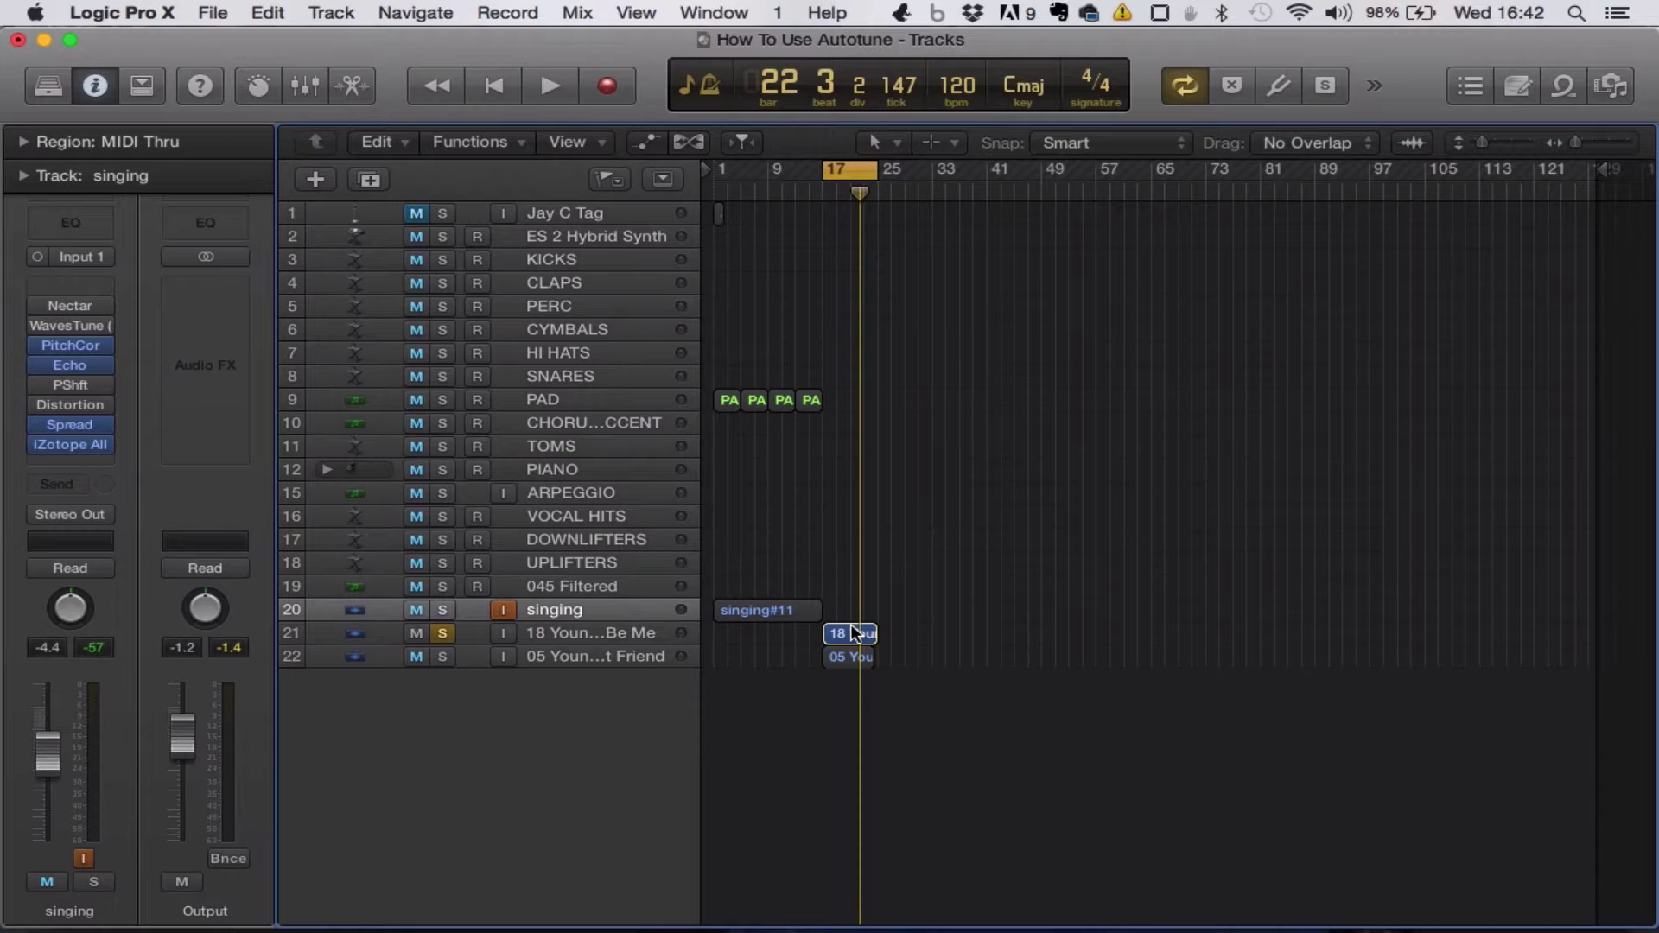
key(space)
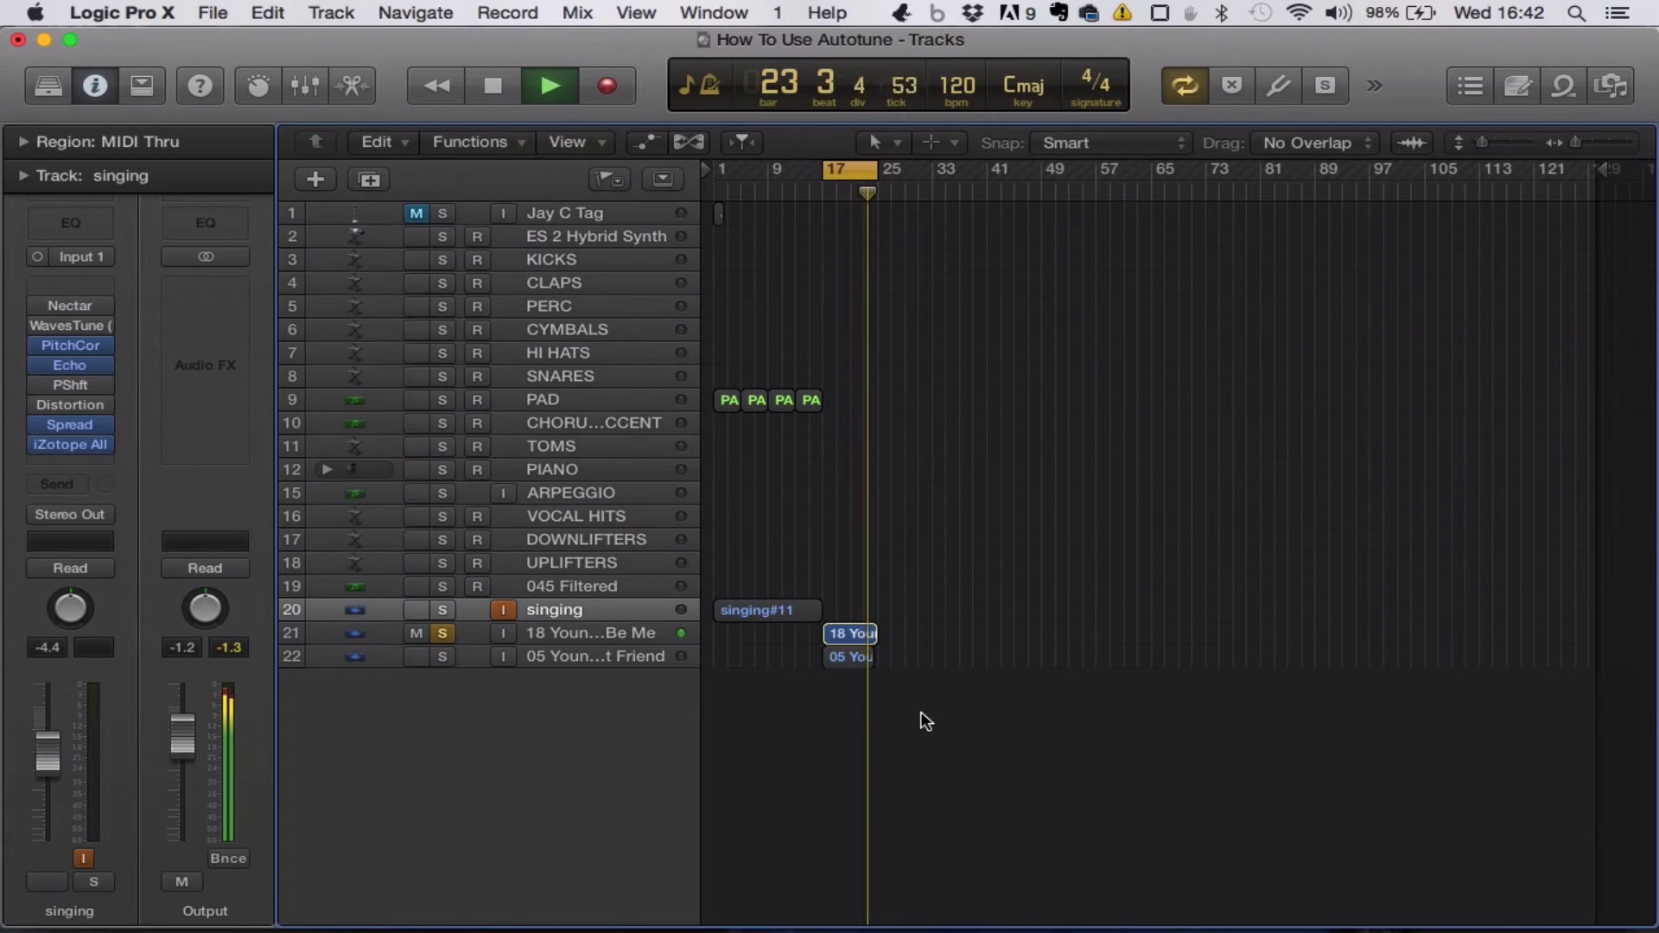
key(space)
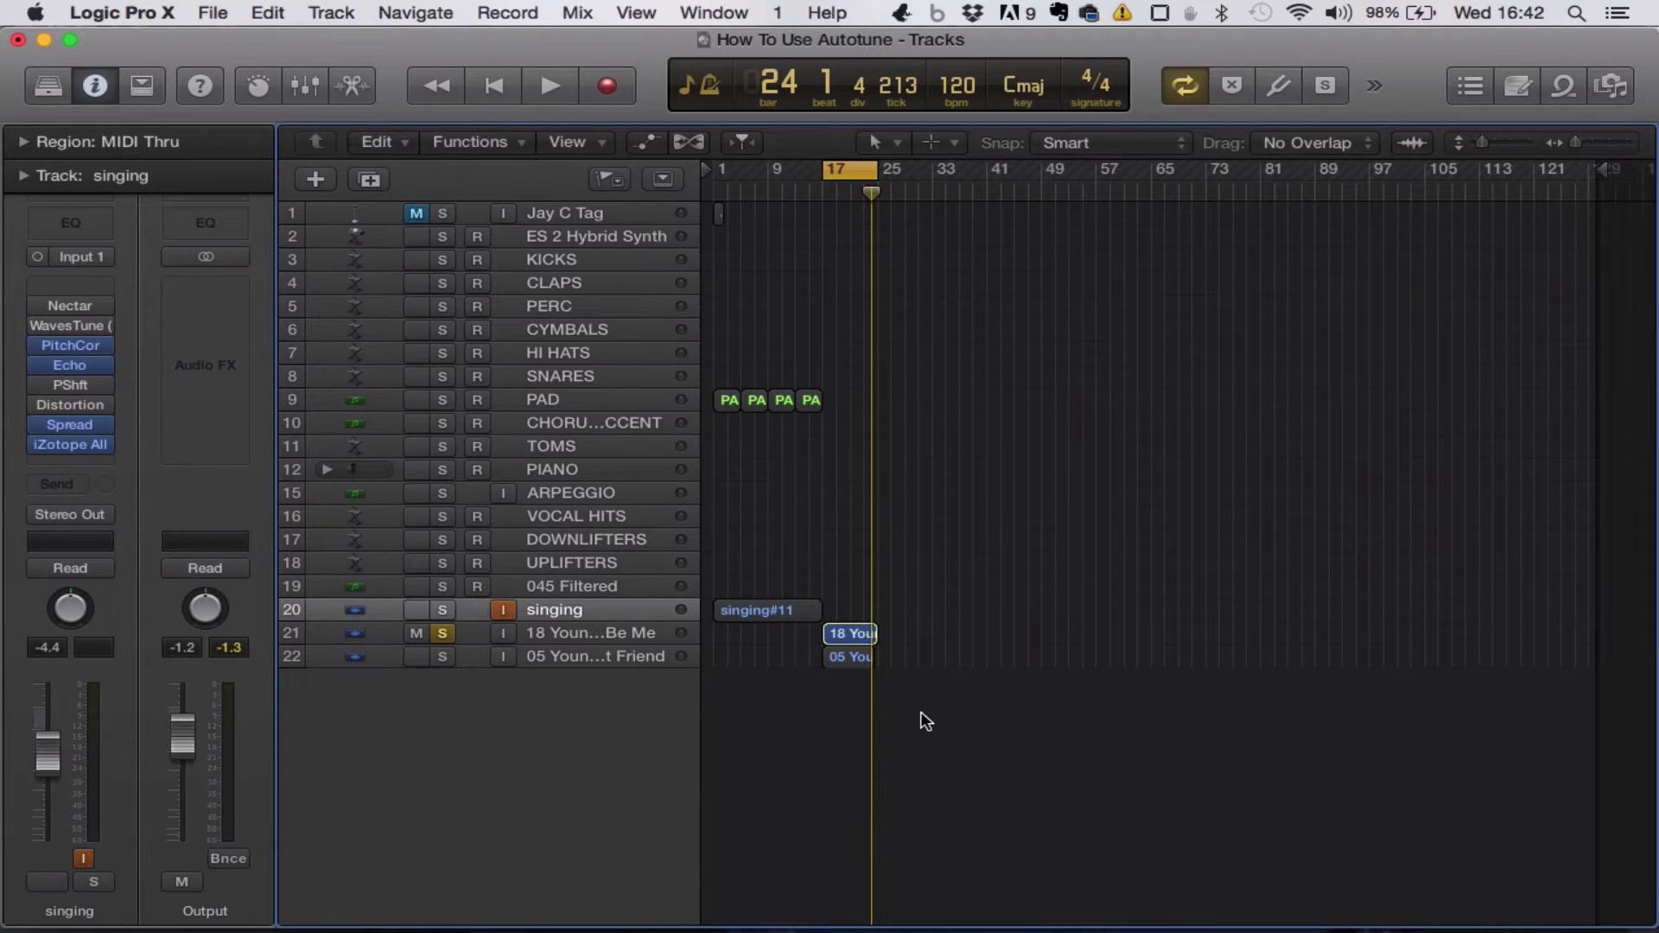
Step: Move the solo from track 21 to track 22 and play the cycle range
click(442, 634)
click(443, 657)
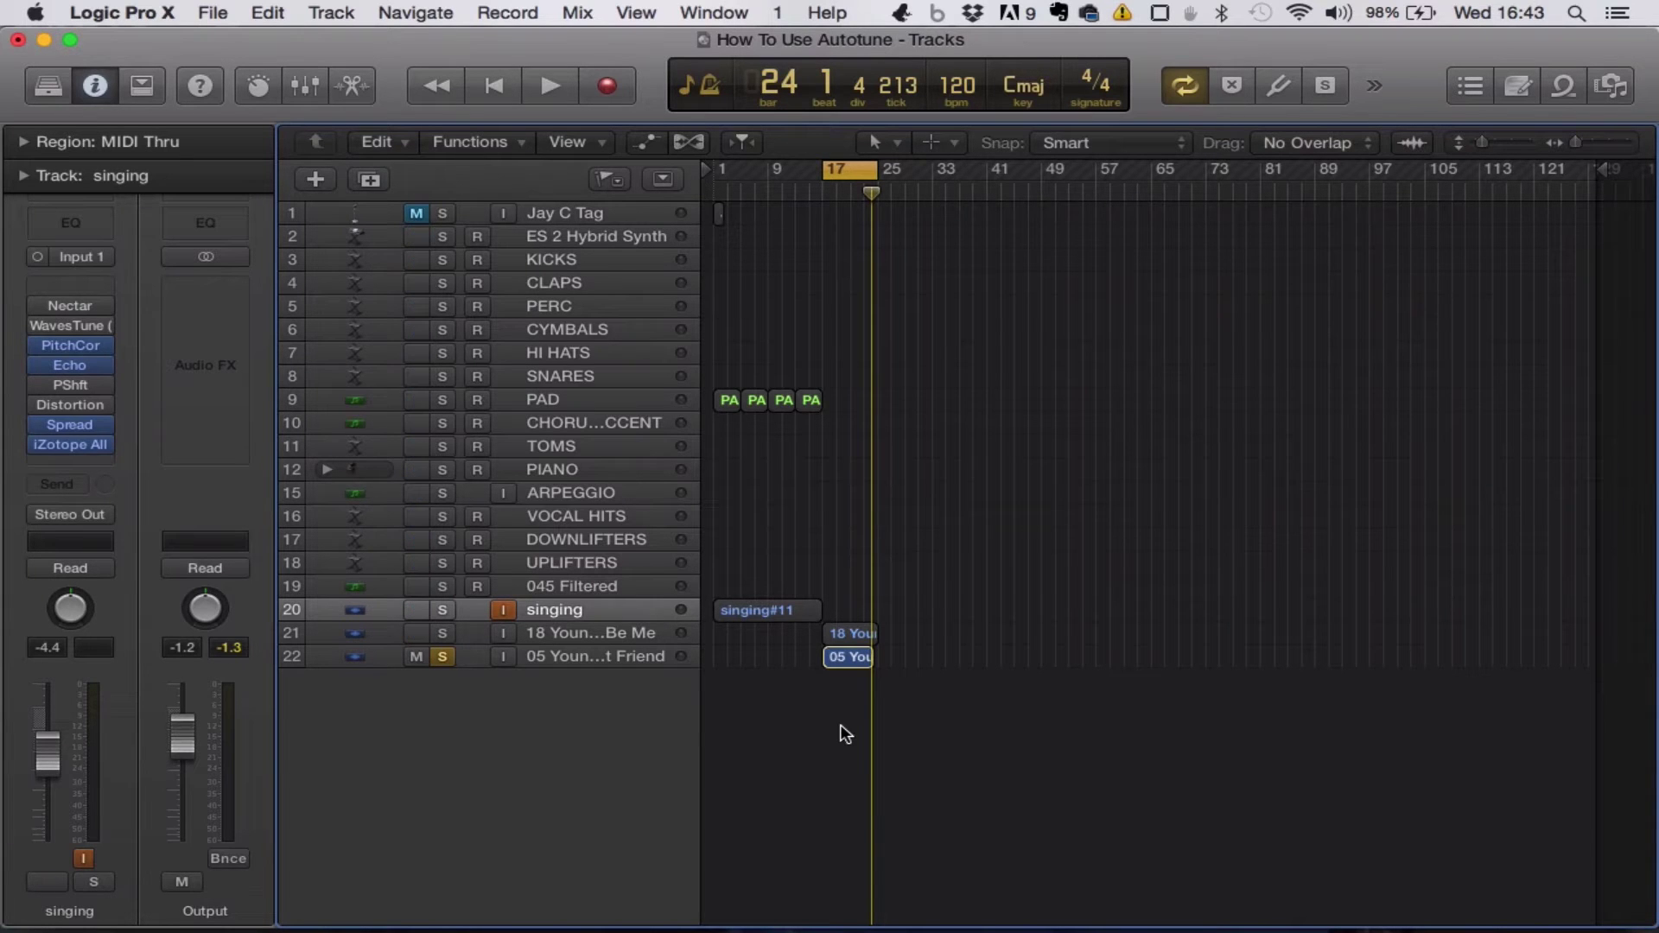
key(space)
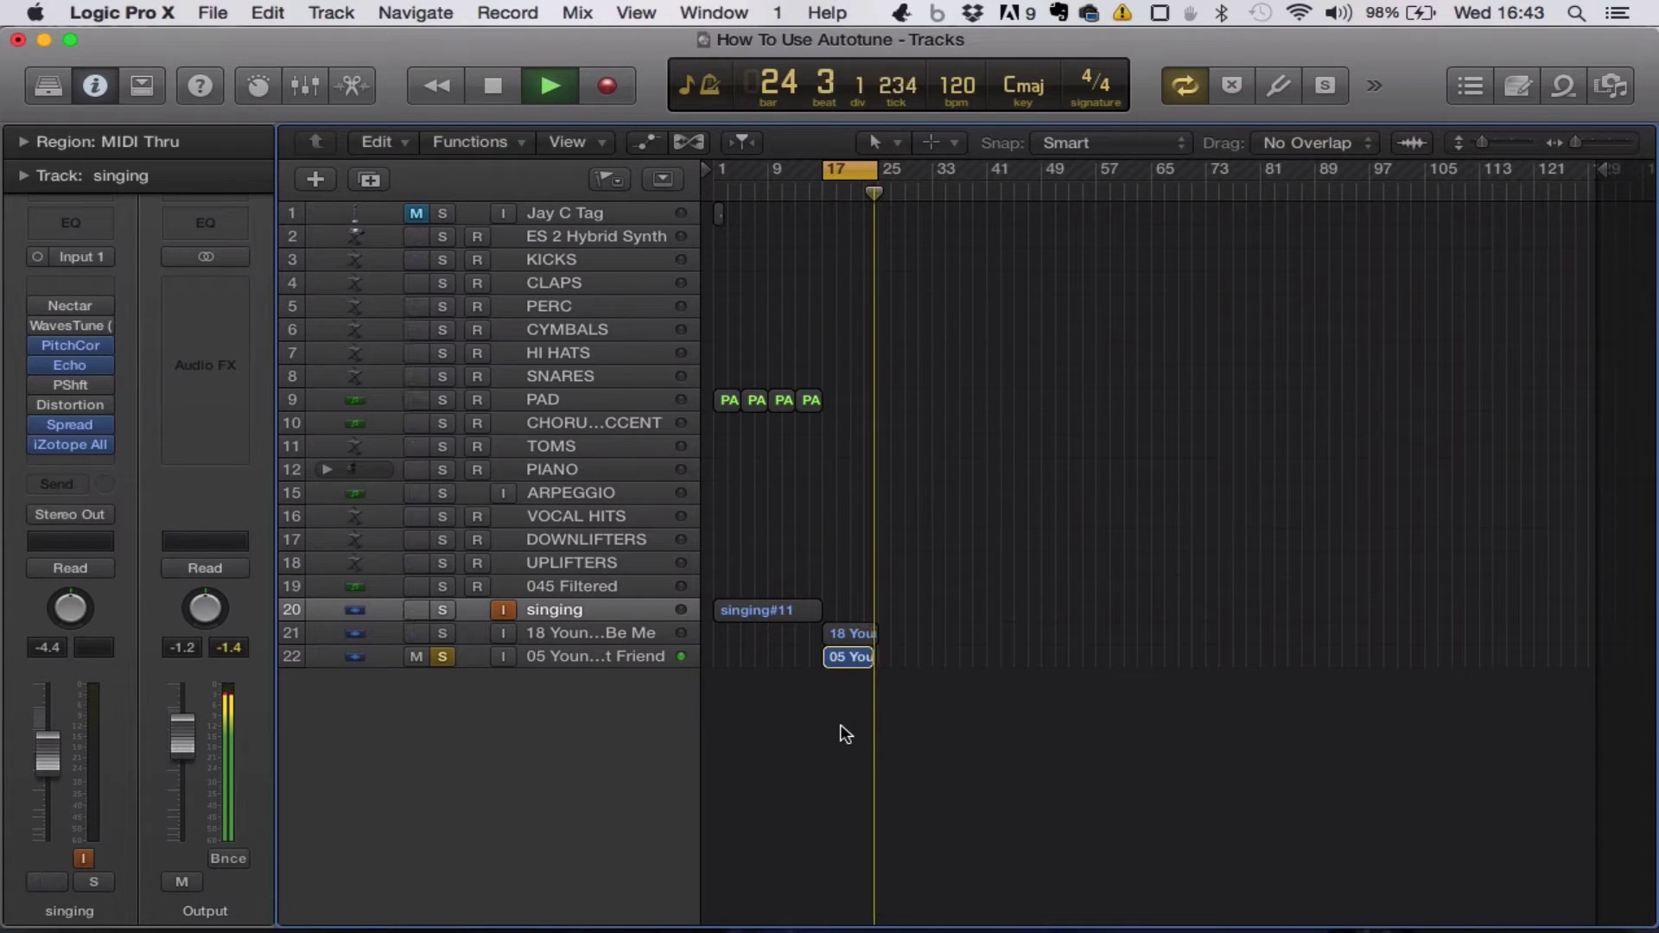
key(space)
Step: Unsolo track 22 so all tracks play, and set the cycle range to bars 1–17
click(441, 656)
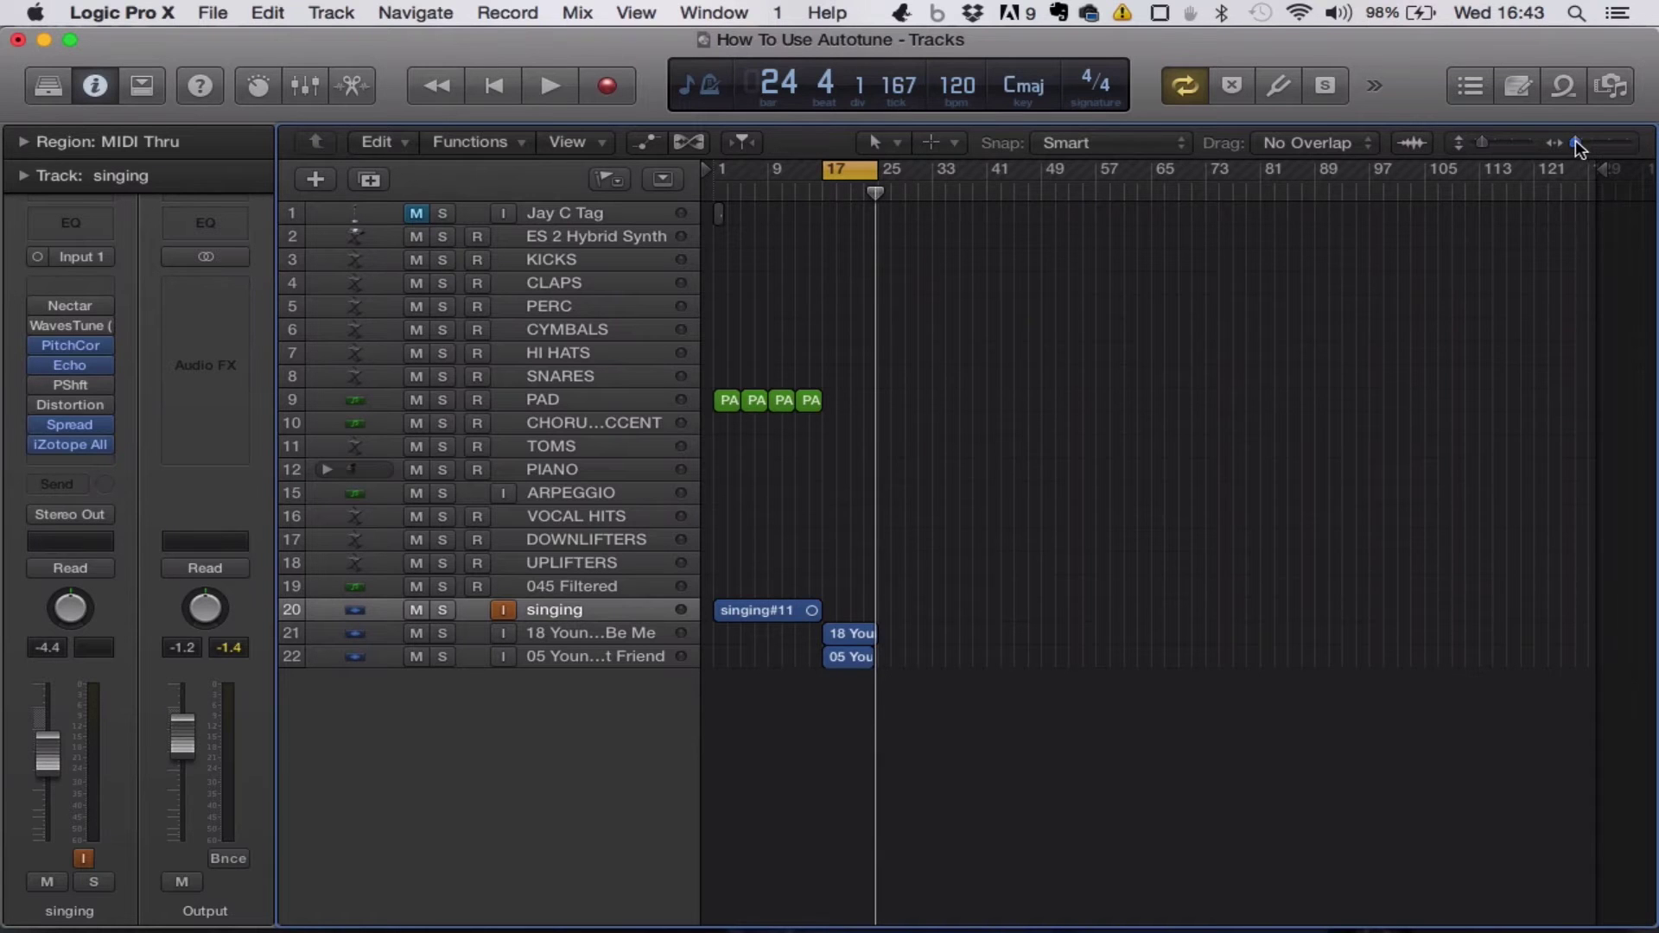
drag(1575, 141, 1586, 145)
scroll(818, 444, left, 5)
drag(1028, 170, 980, 169)
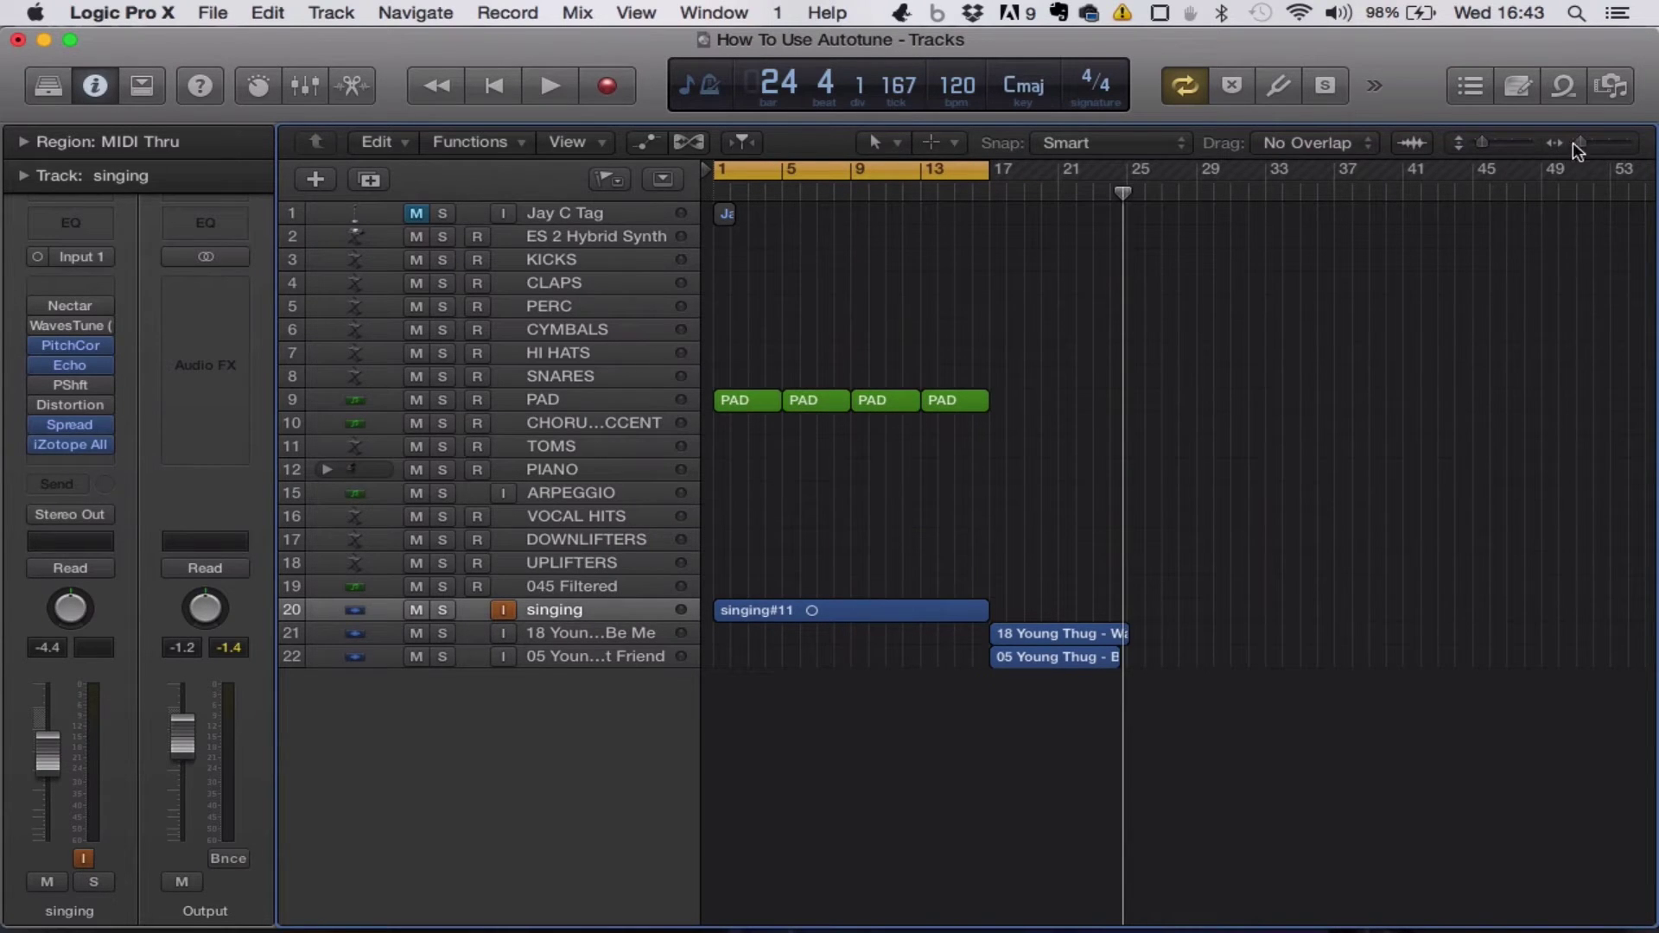
mouse_move(1585, 144)
mouse_down()
mouse_move(1482, 140)
mouse_move(1586, 144)
mouse_up()
Step: Bring the PAD track's four regions into view and select the first PAD region
scroll(1217, 412, up, 1)
scroll(921, 552, left, 5)
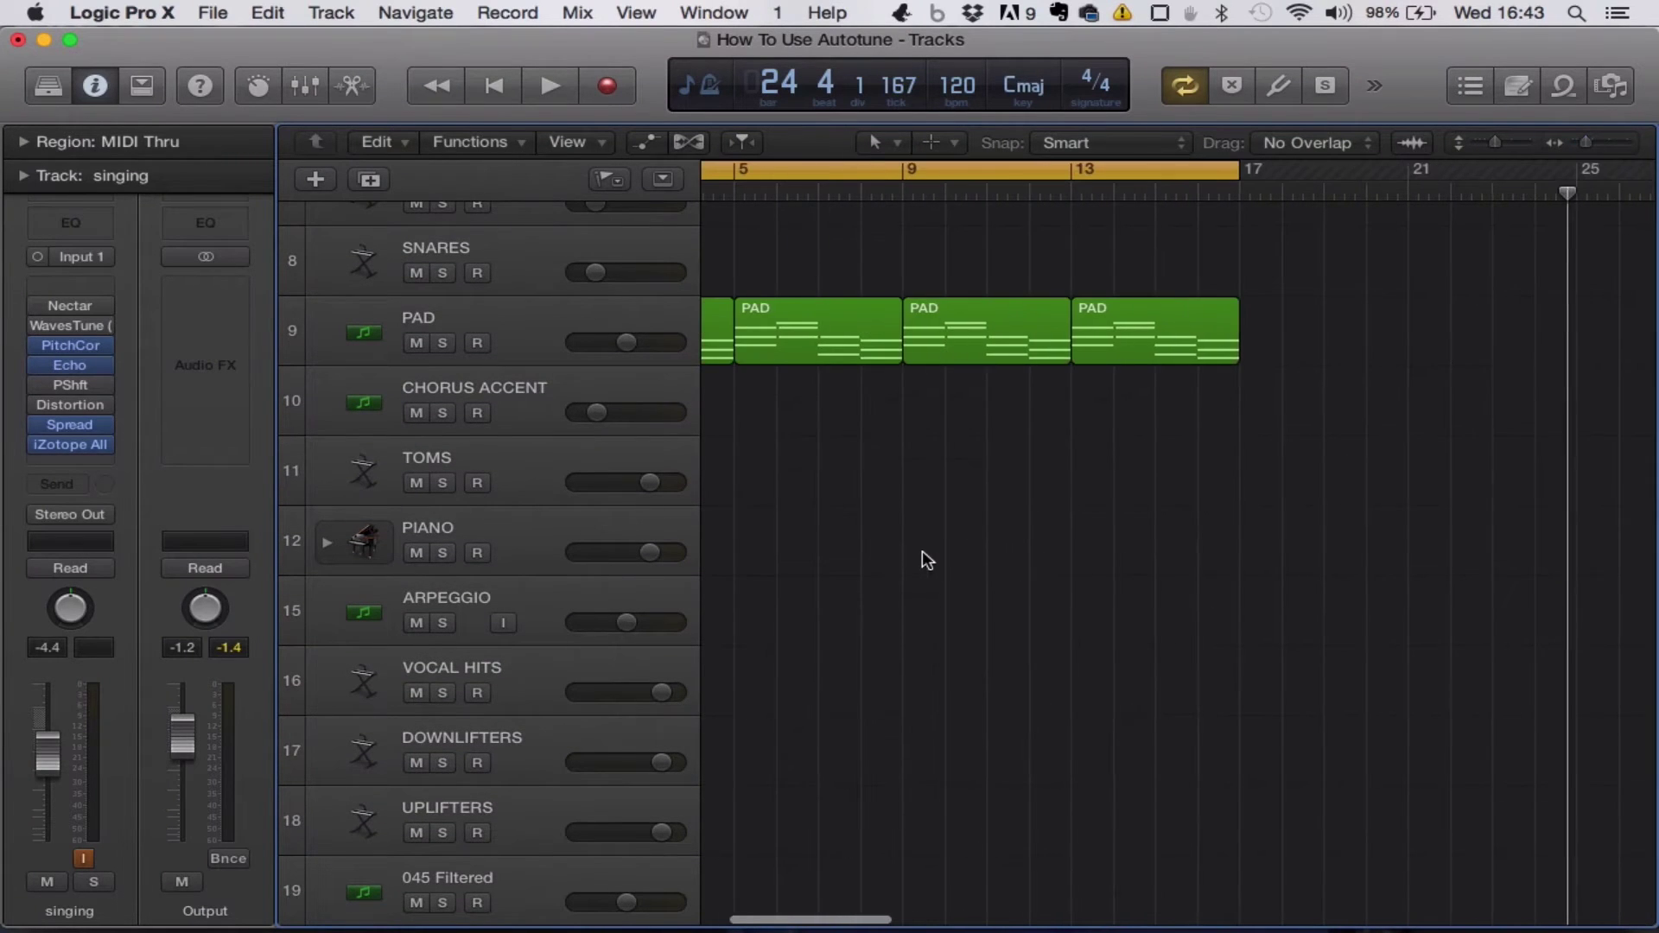
scroll(807, 317, left, 2)
click(822, 324)
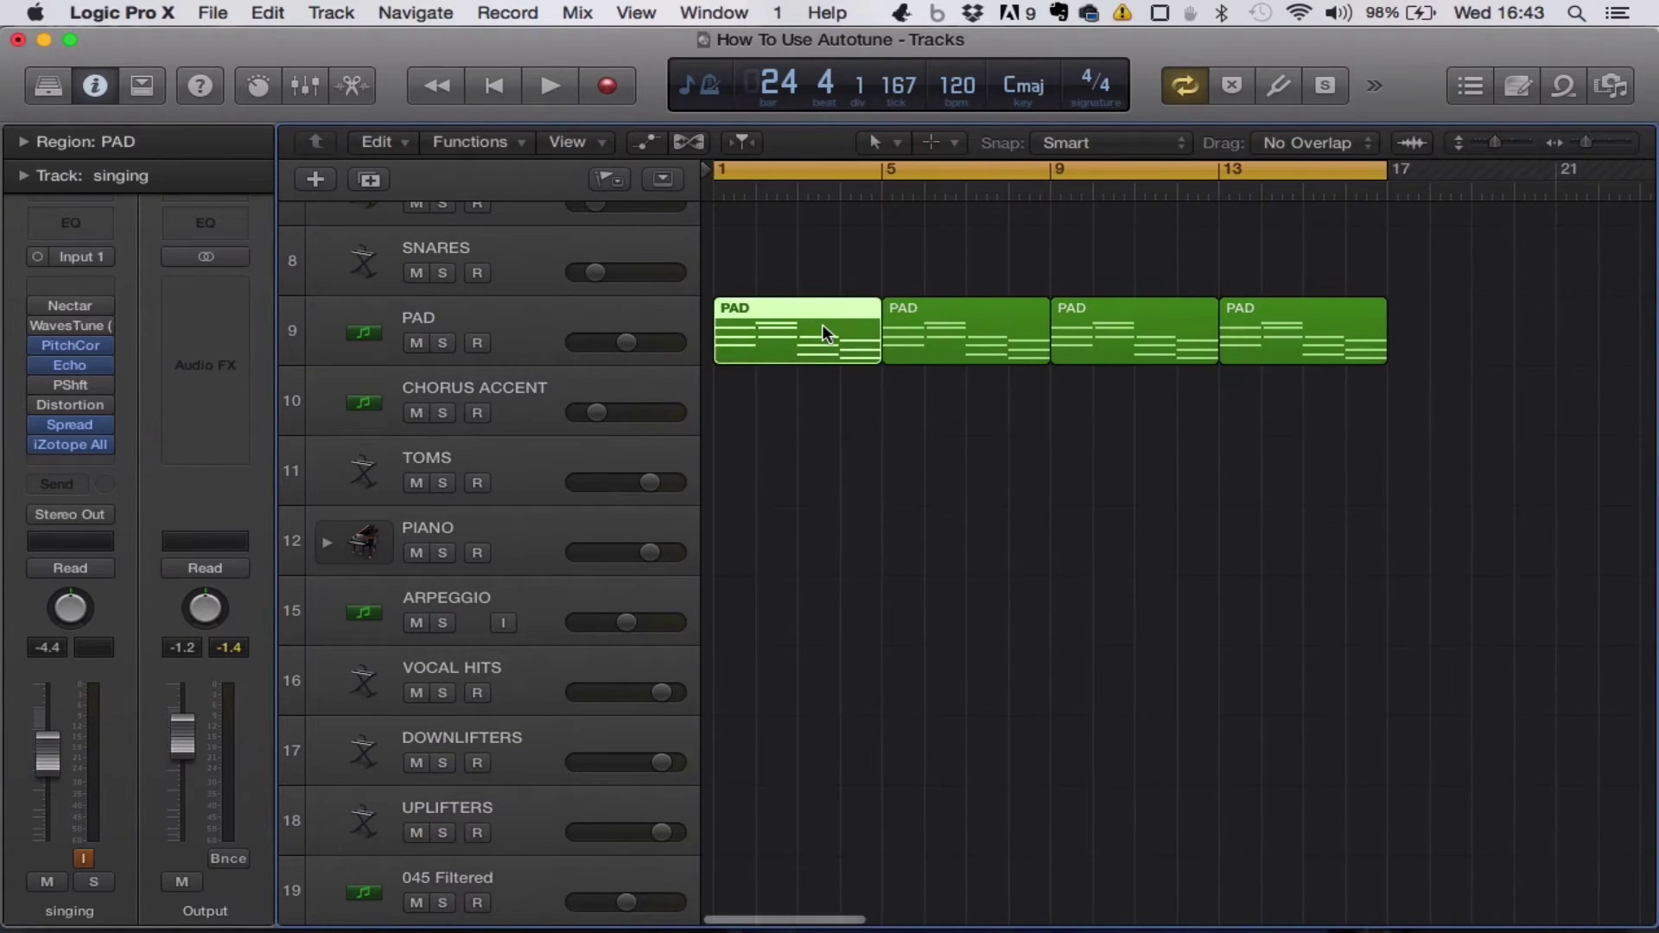
Step: Inspect the PAD's 48 A minor 7 notes in the Piano Roll, then close it and compact the track rows
double_click(832, 346)
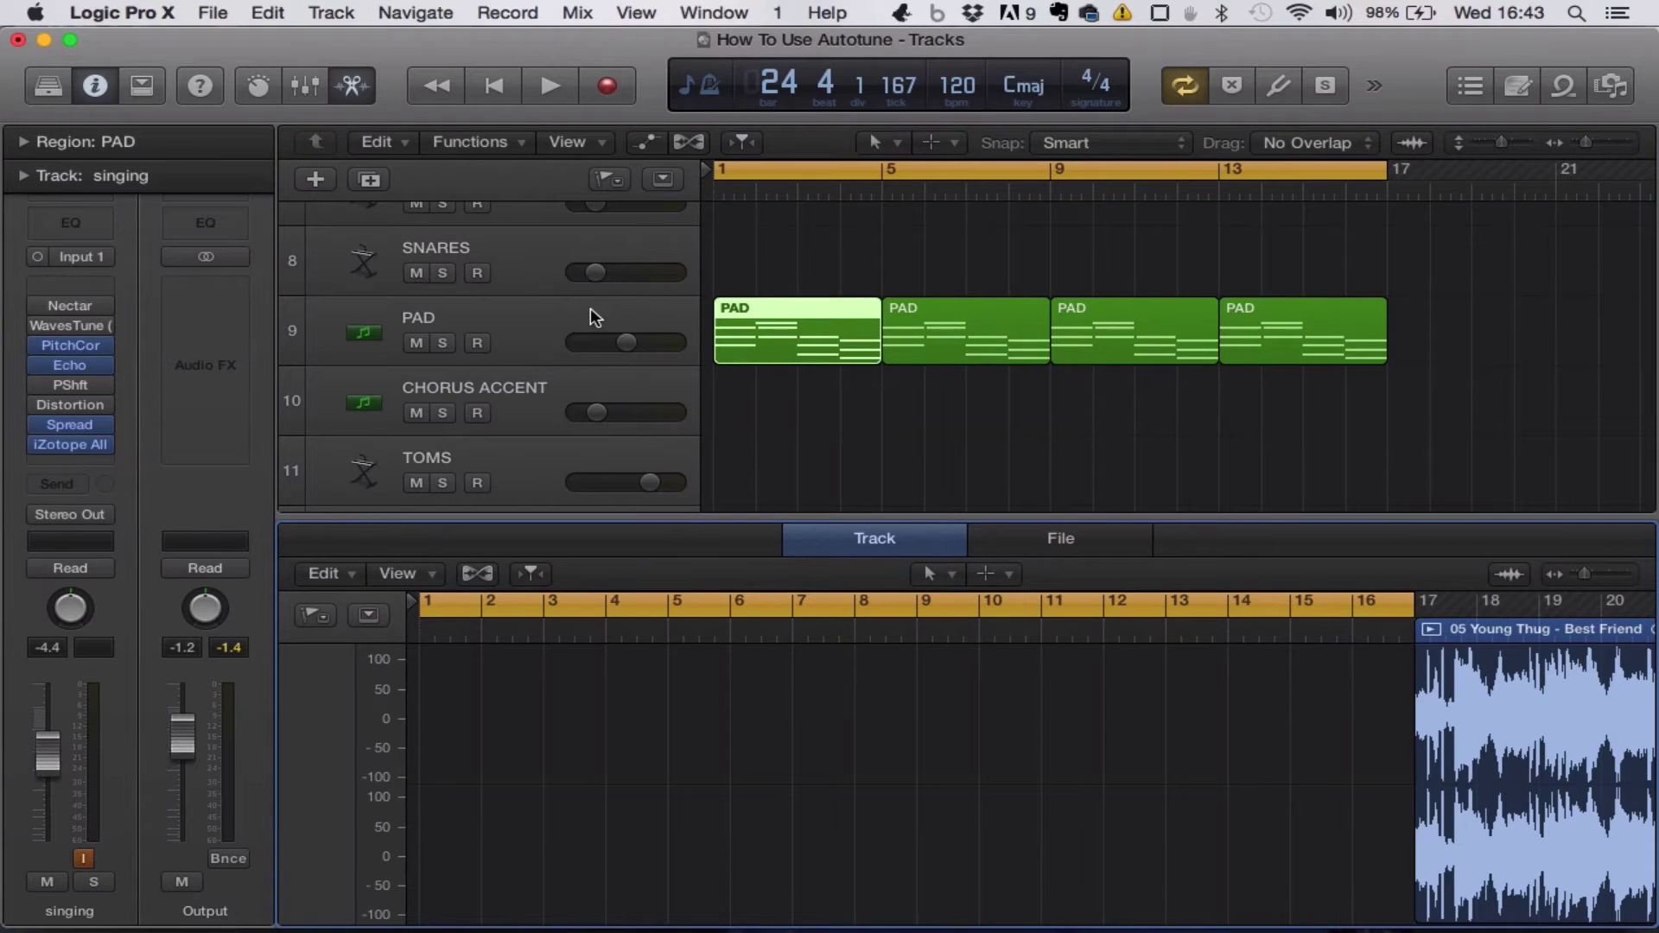
click(589, 308)
click(1196, 708)
key(super+a)
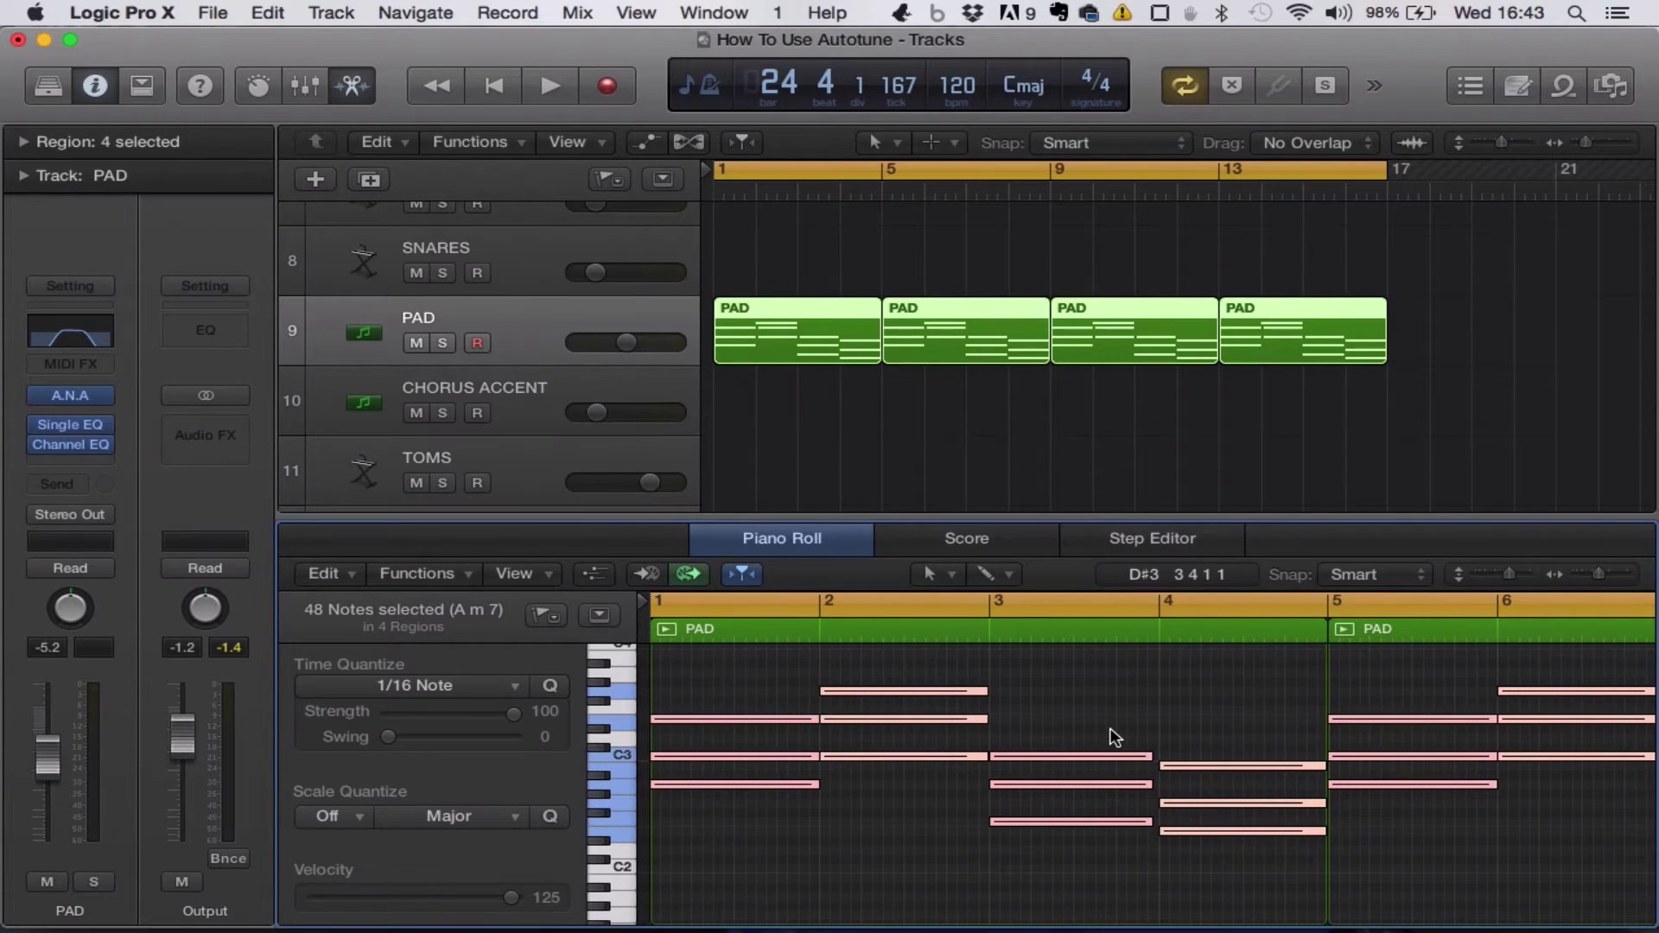
key(e)
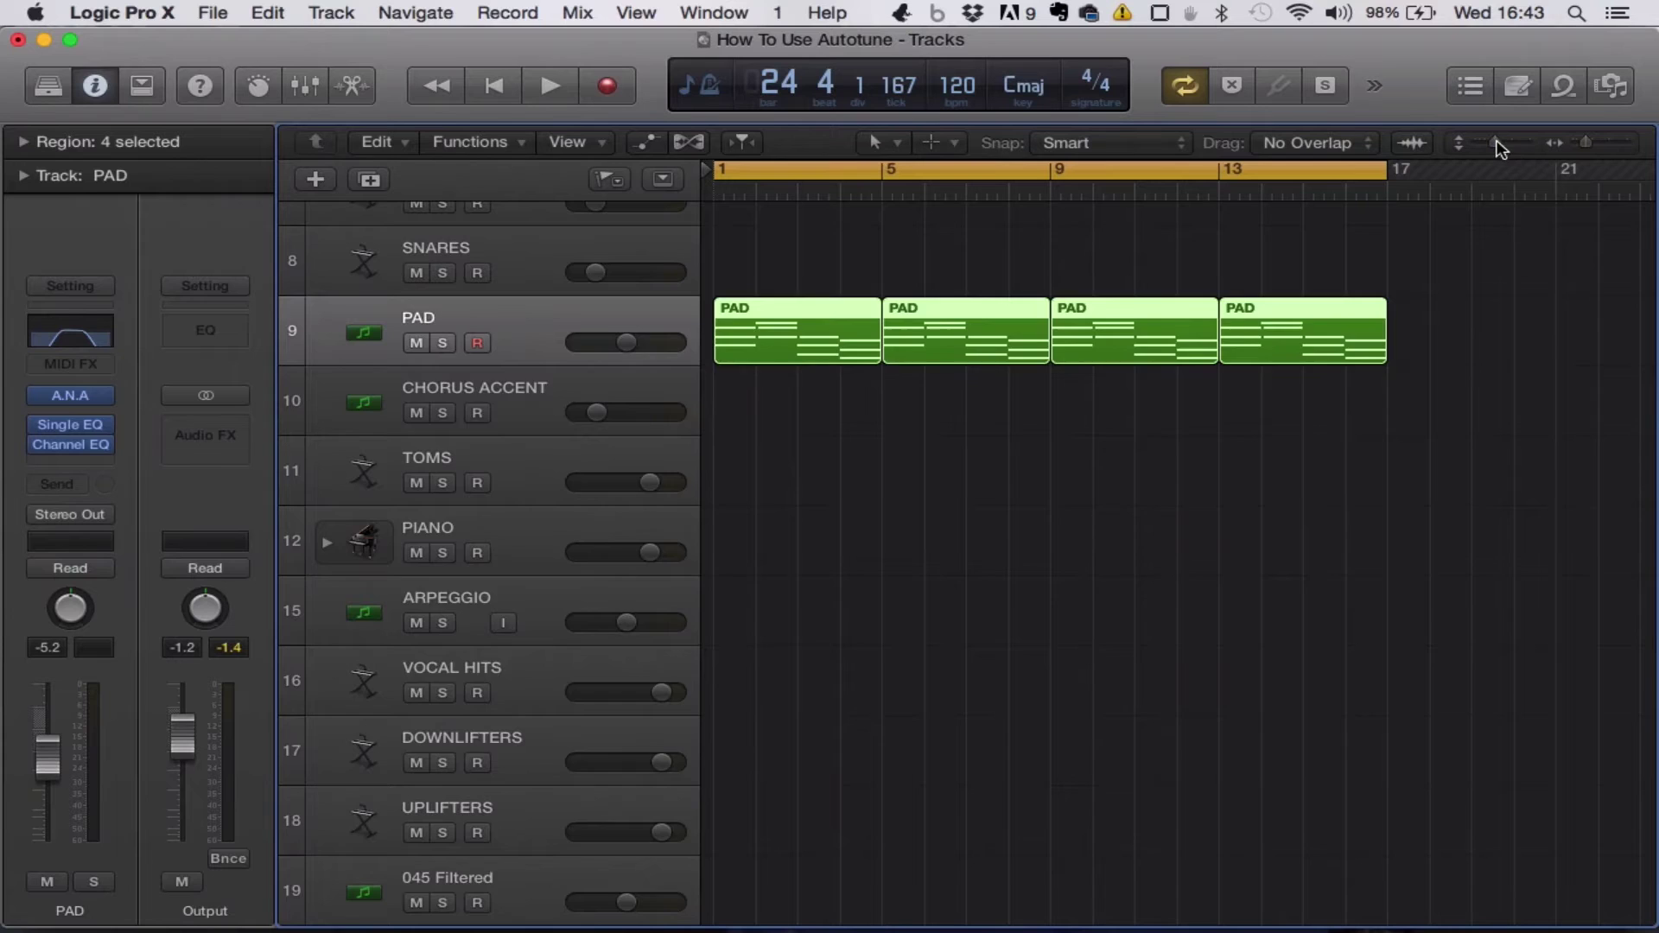
drag(1496, 142, 1490, 142)
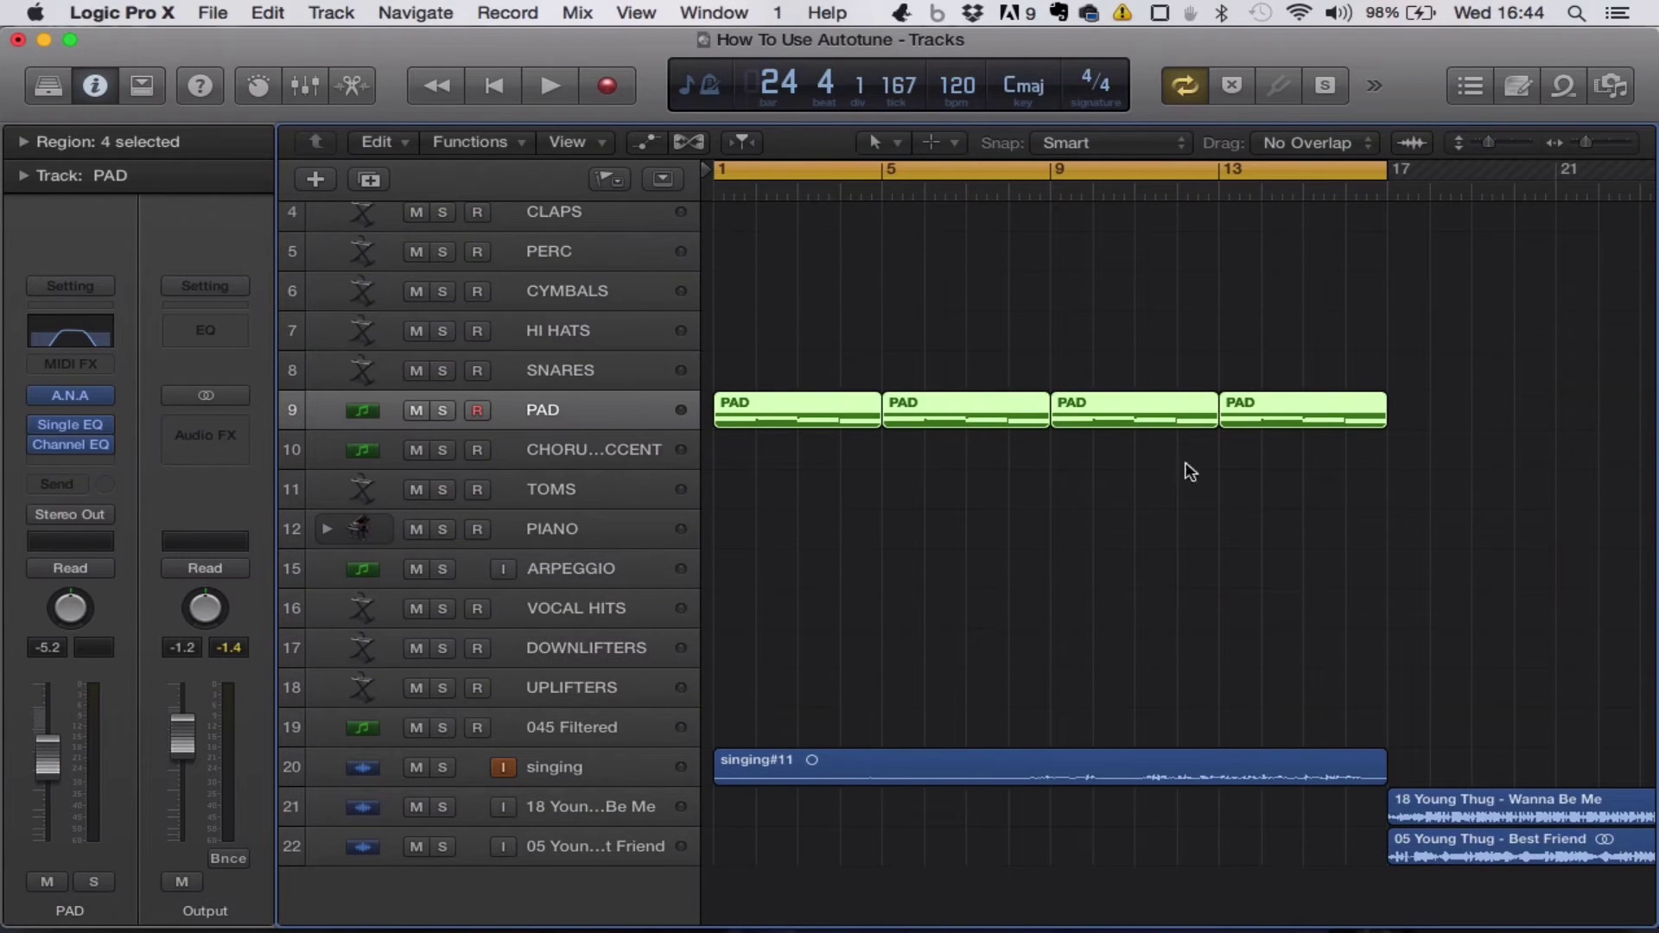
Step: Select the singing track and open its Pitch Correction plugin
click(562, 782)
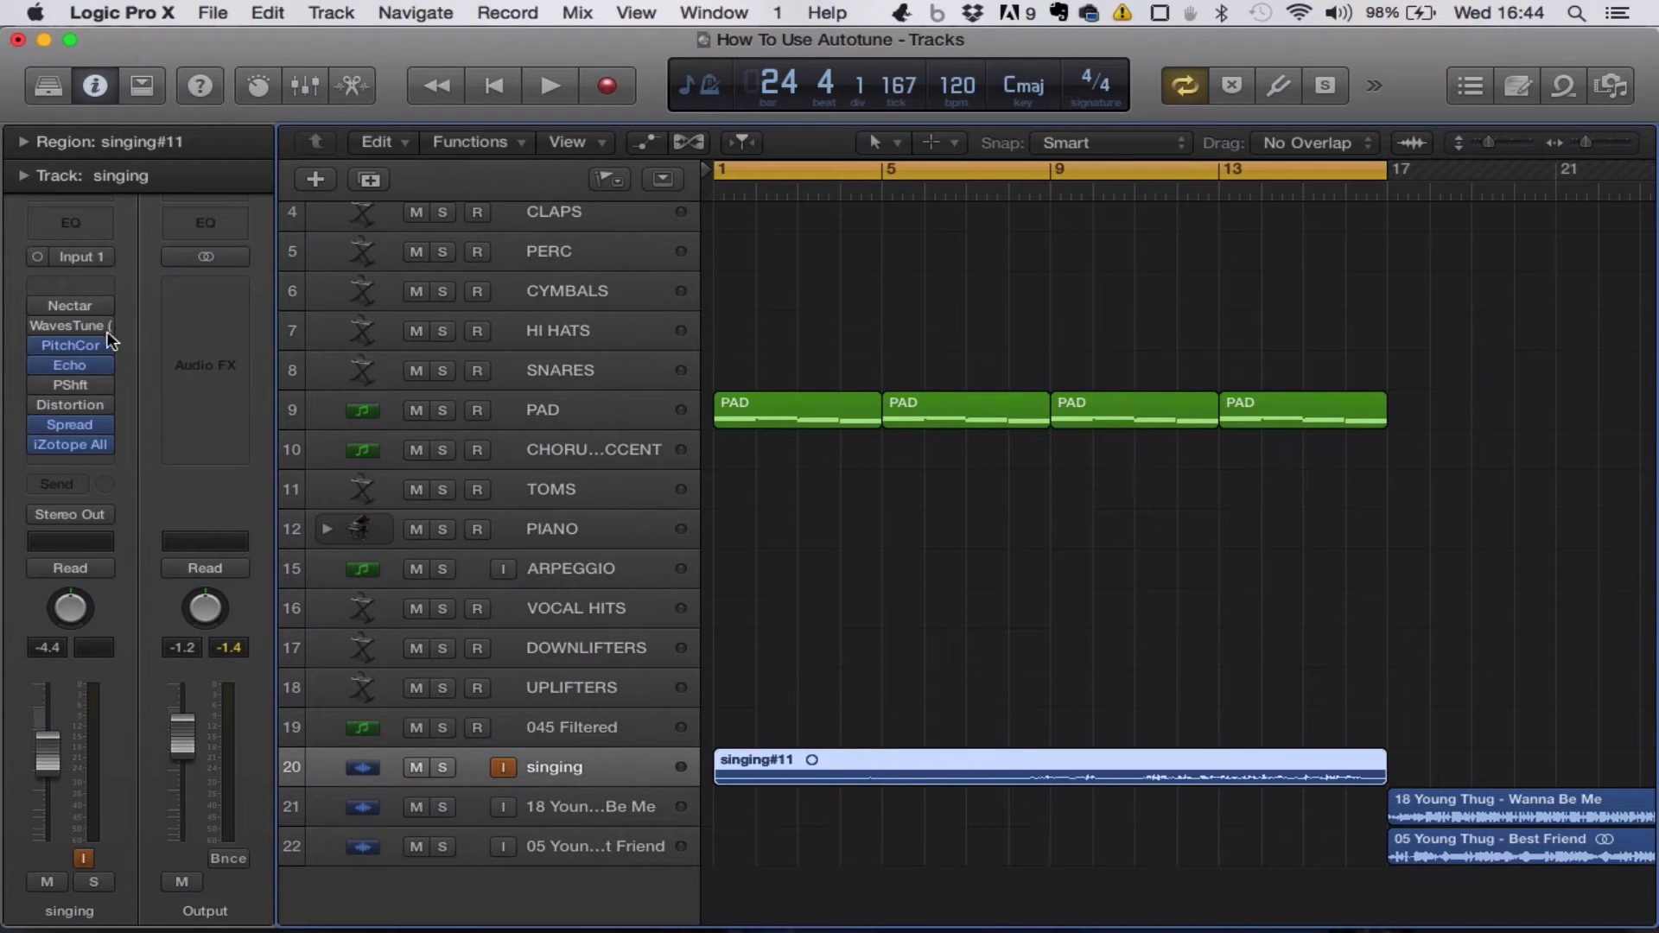
click(71, 345)
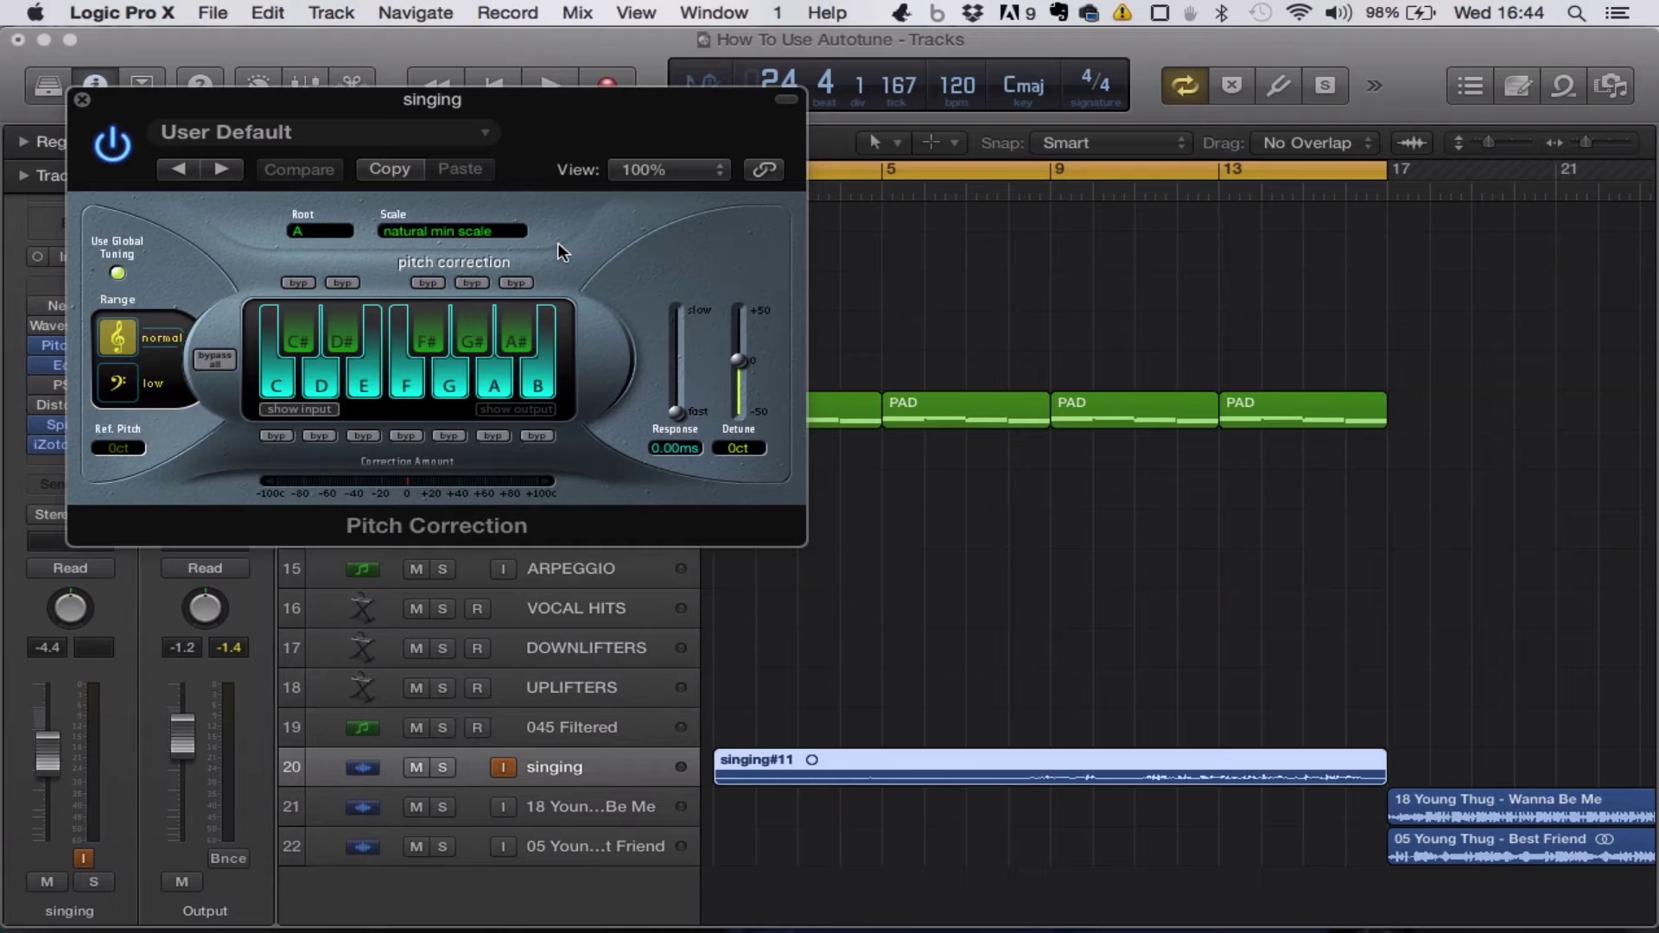
Step: Try Pitch Correction with root C and the major scale
click(316, 231)
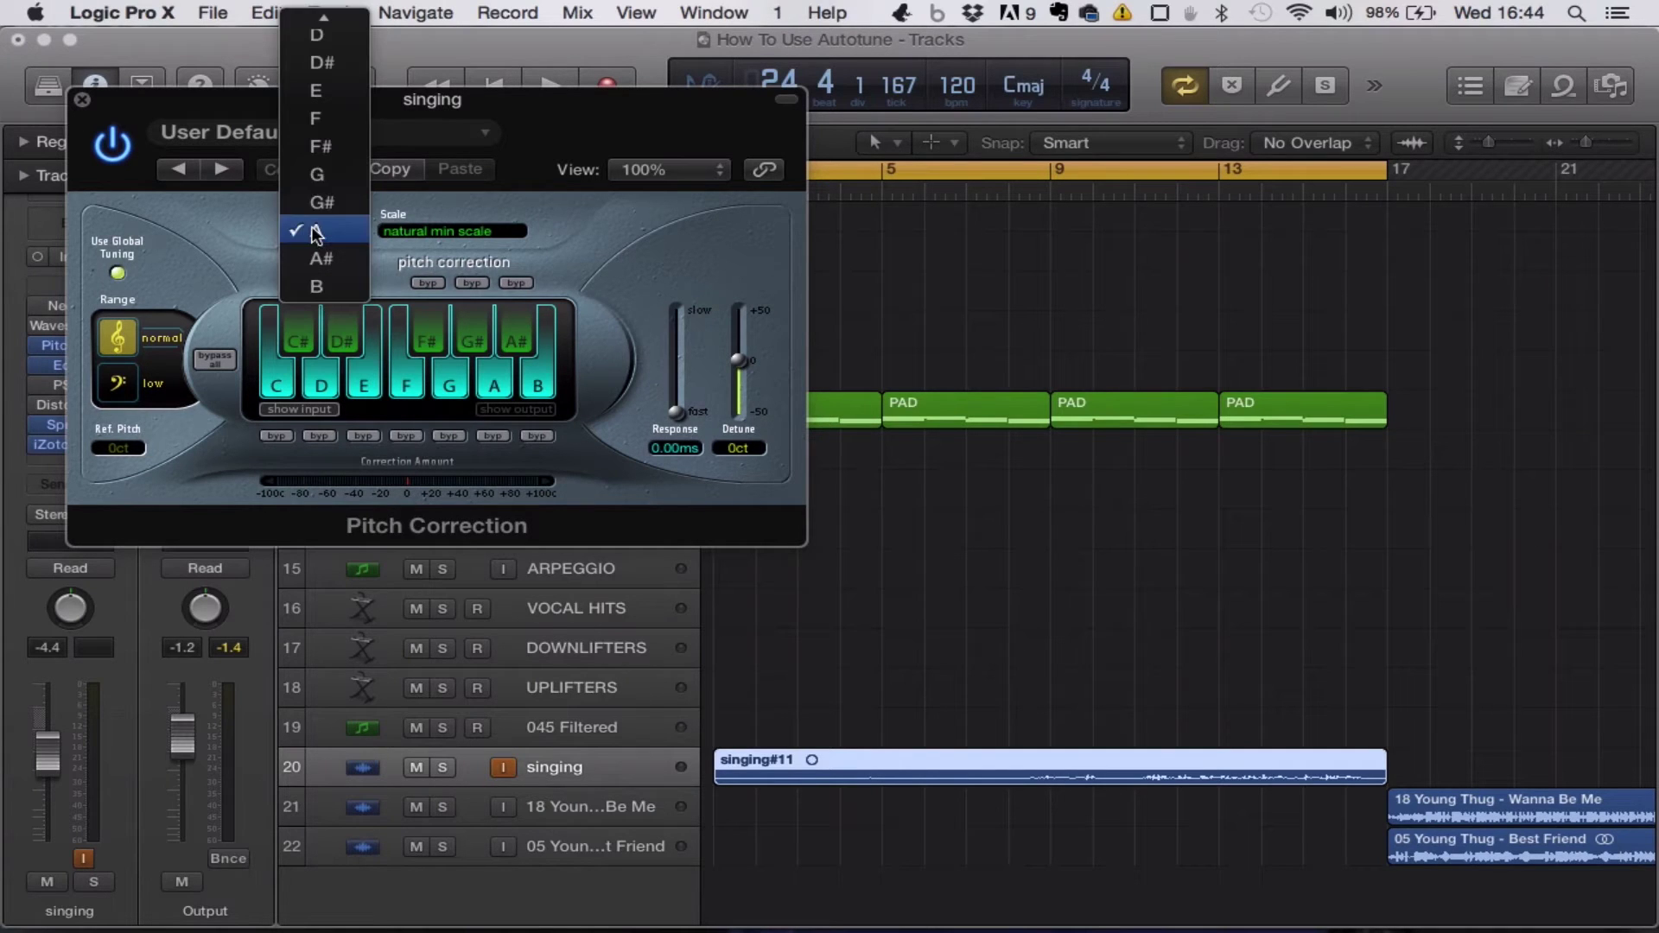
scroll(344, 78, up, 3)
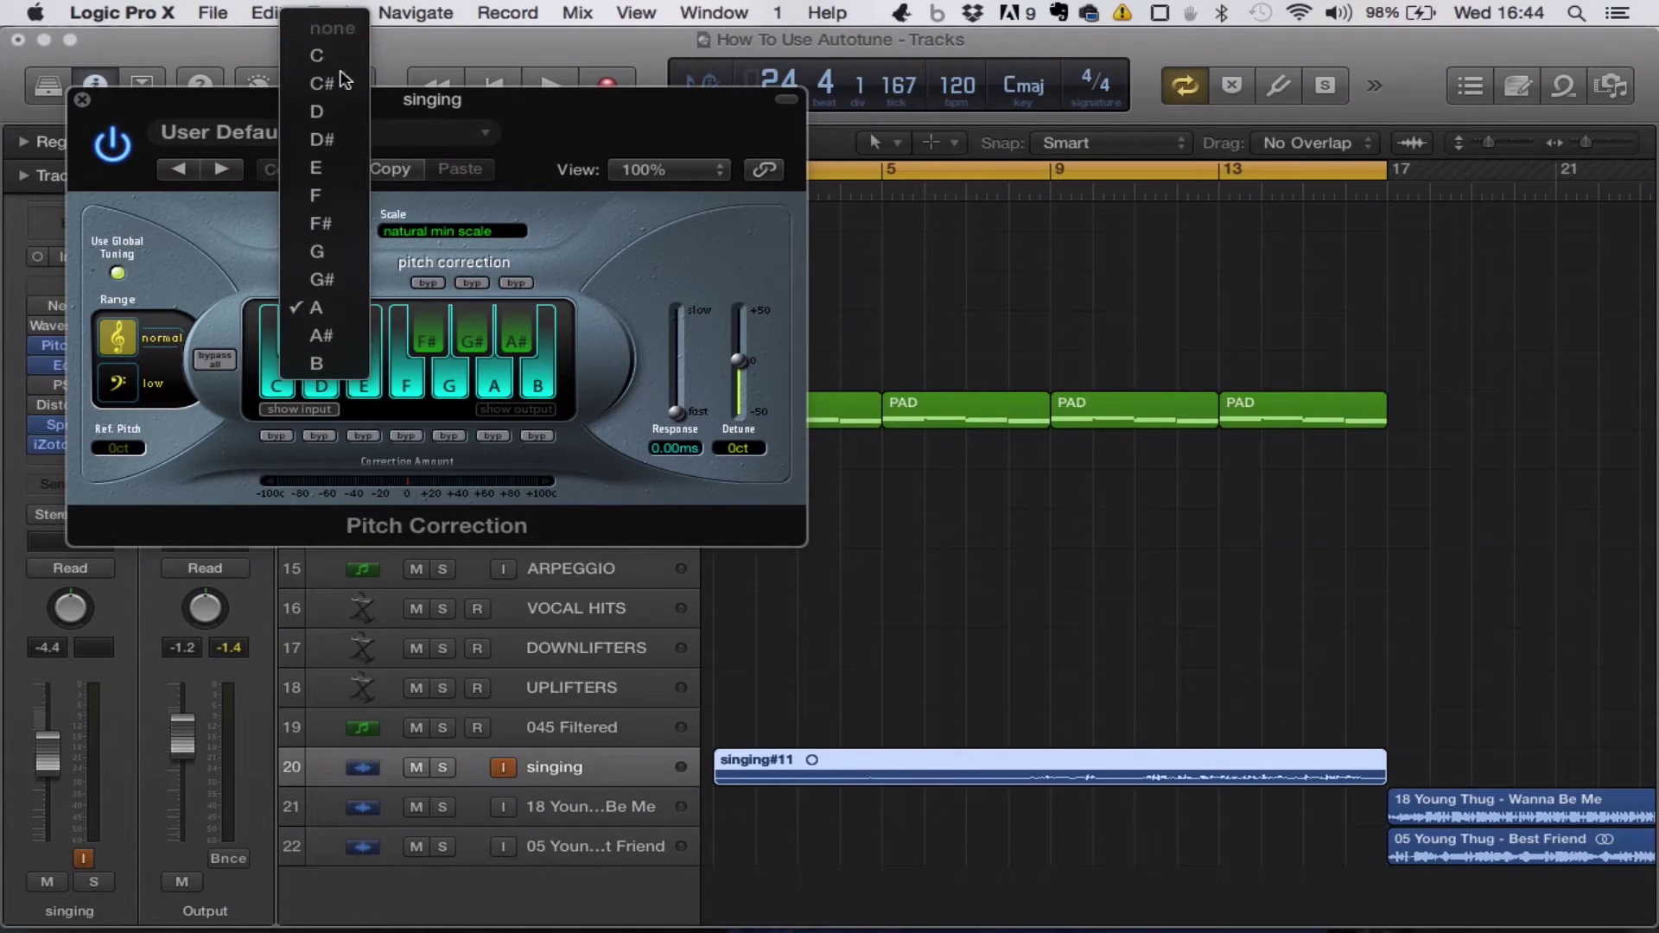
click(319, 55)
click(458, 231)
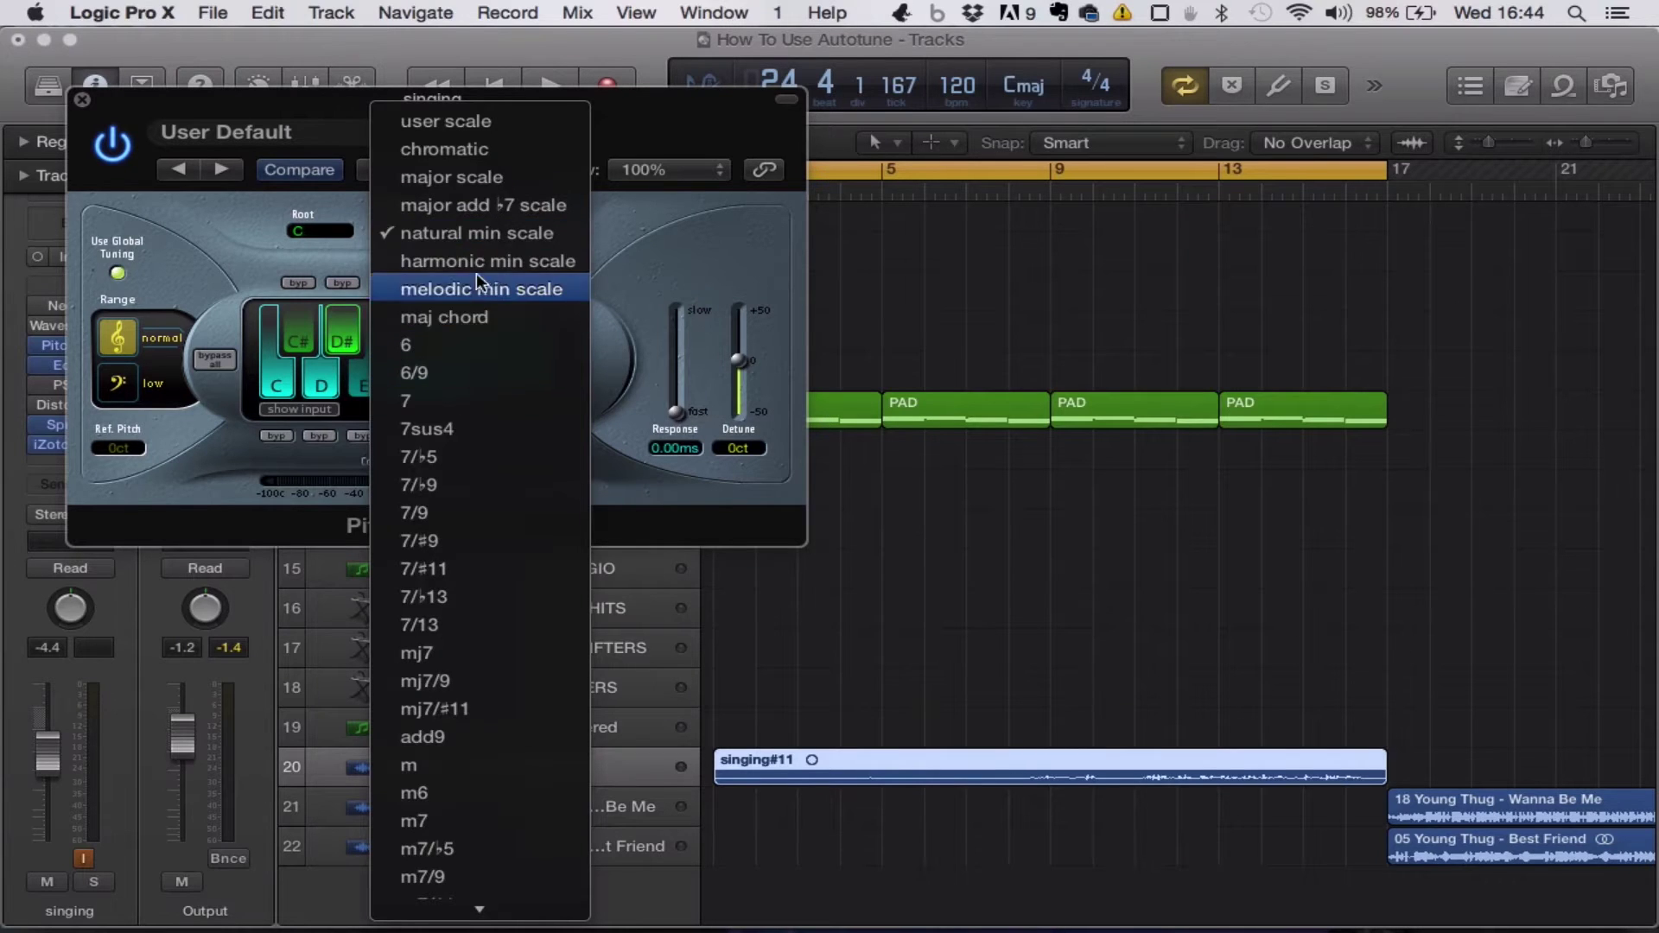
click(481, 176)
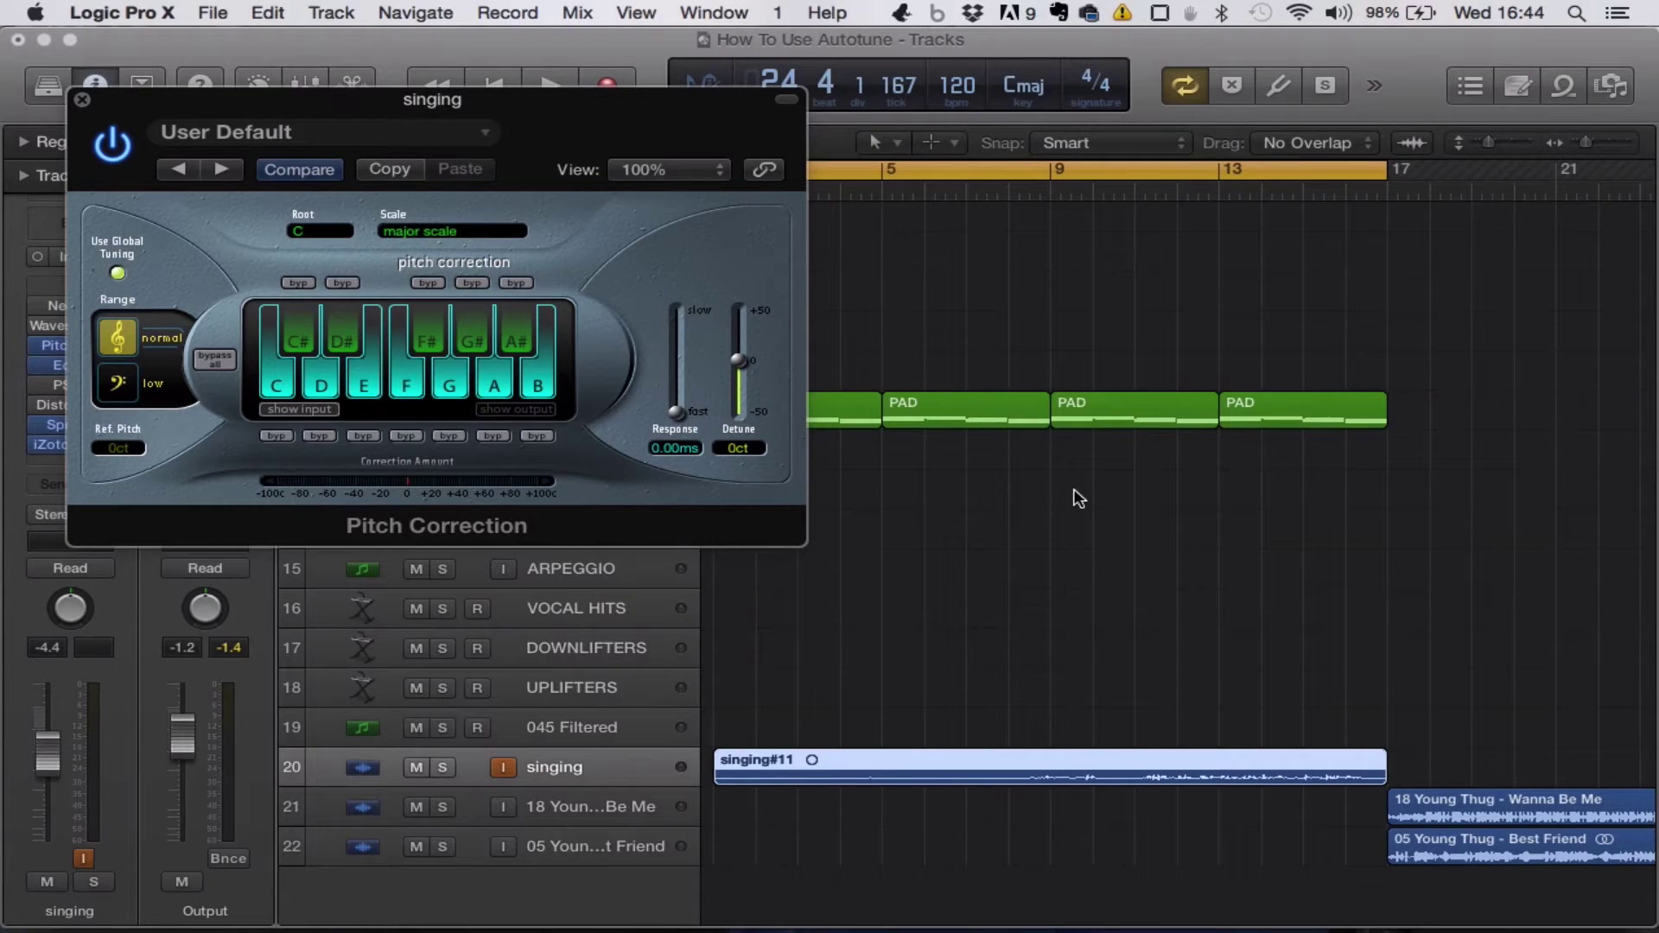
Step: Set the root back to A and the scale to natural minor
click(303, 231)
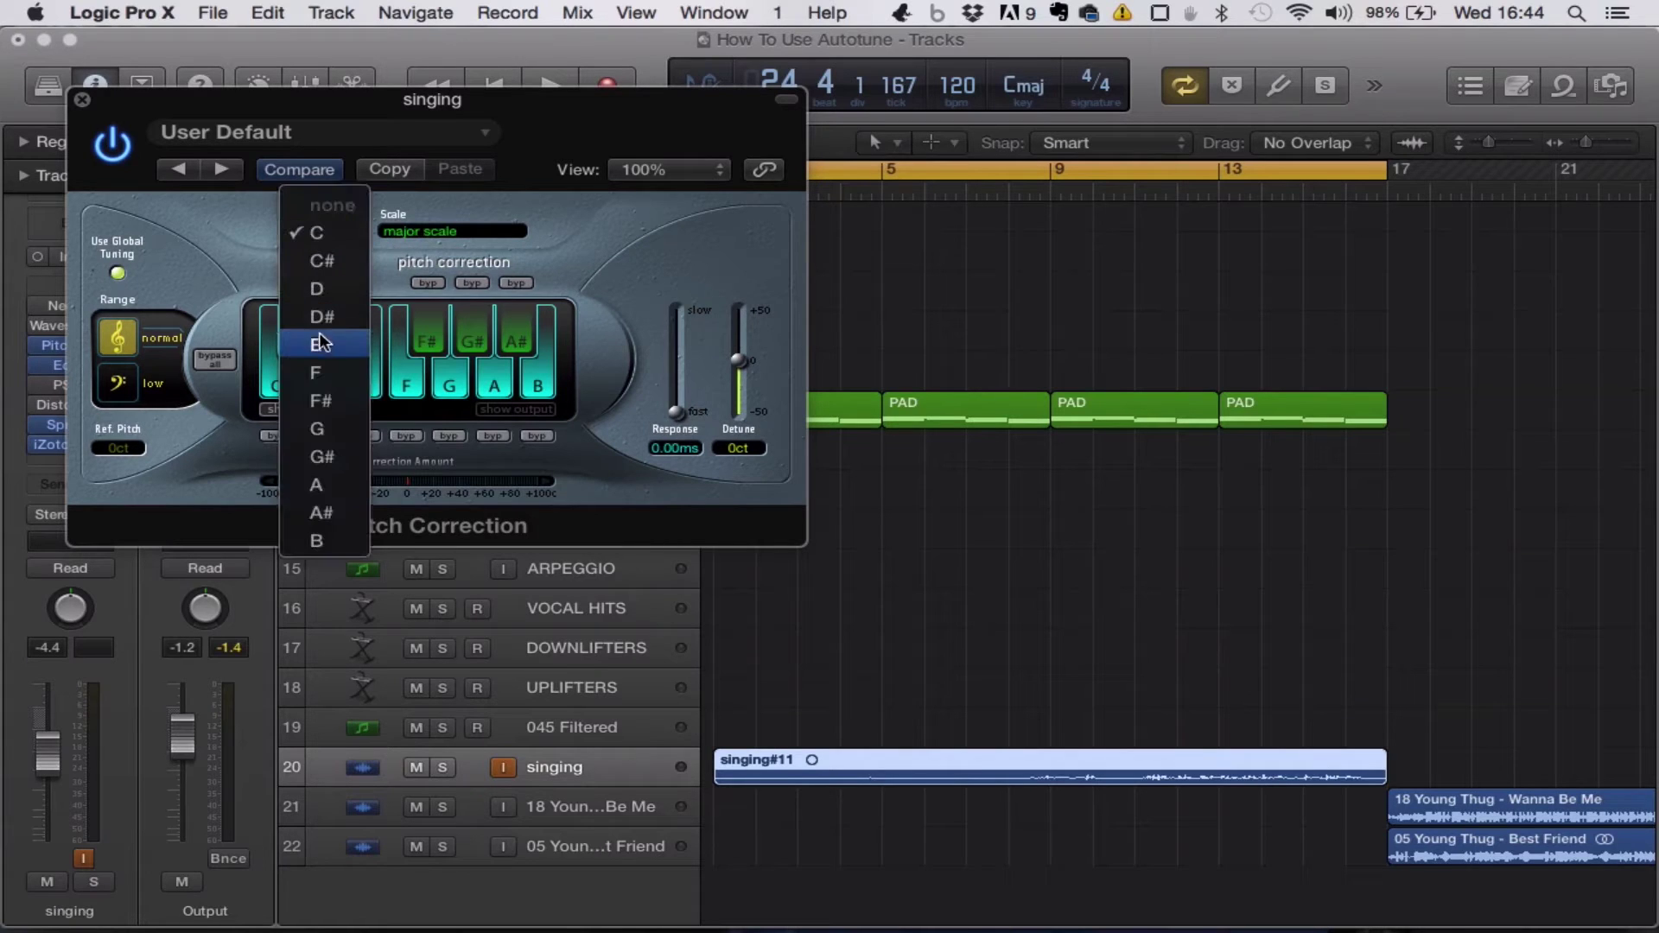
click(318, 484)
click(428, 231)
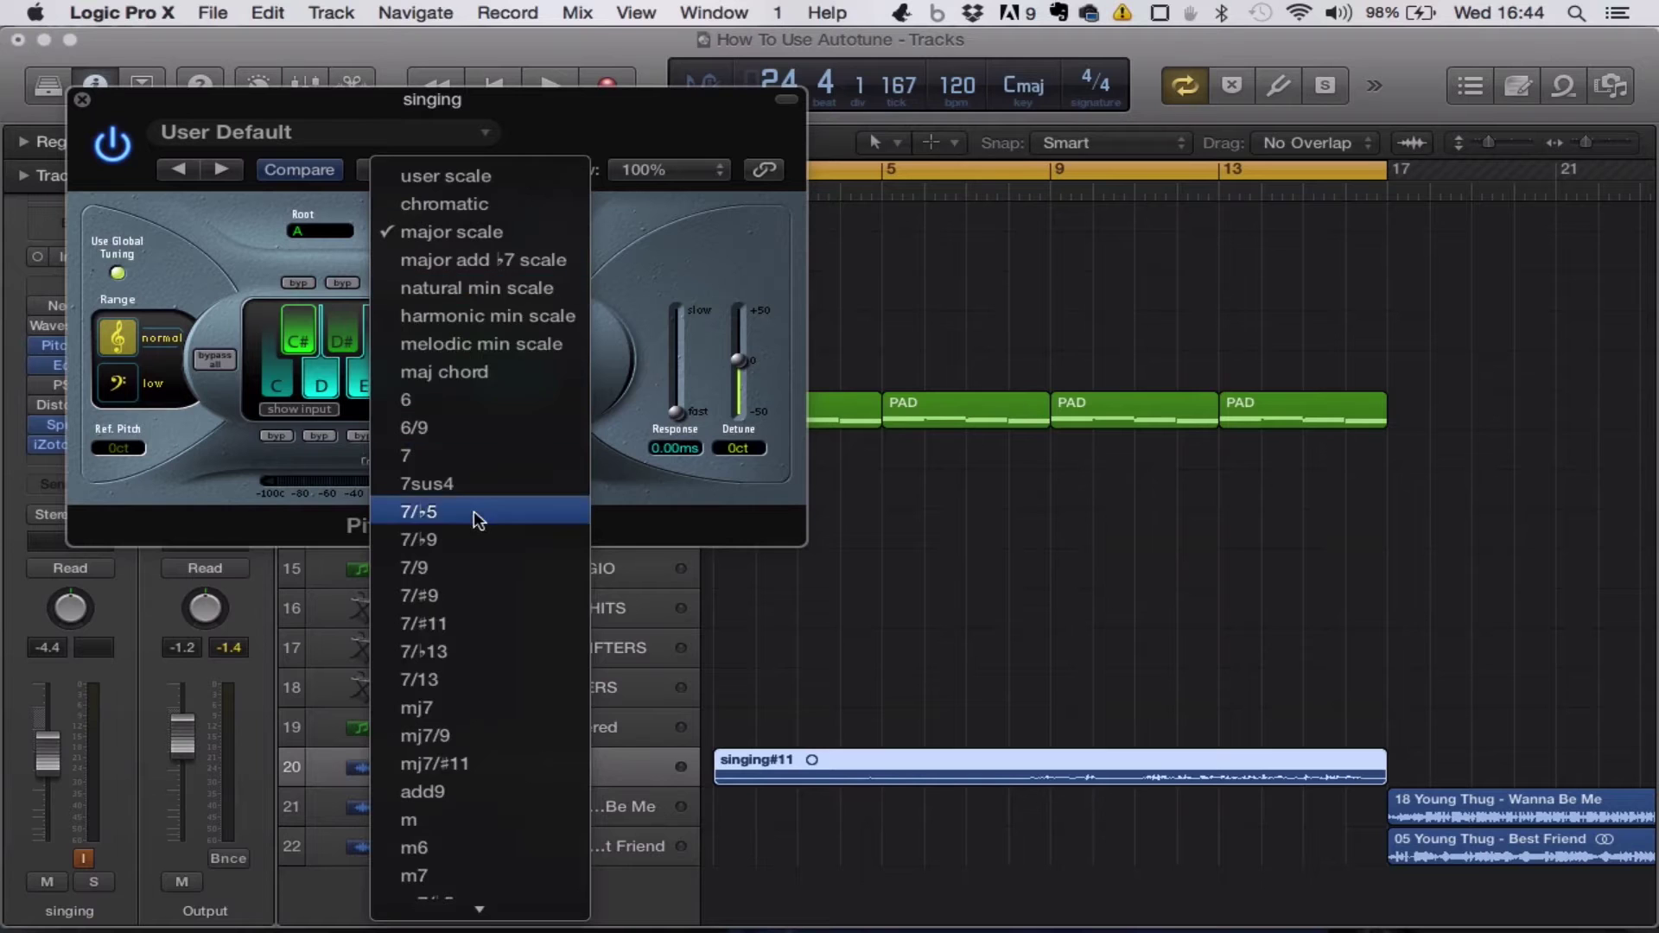
click(482, 287)
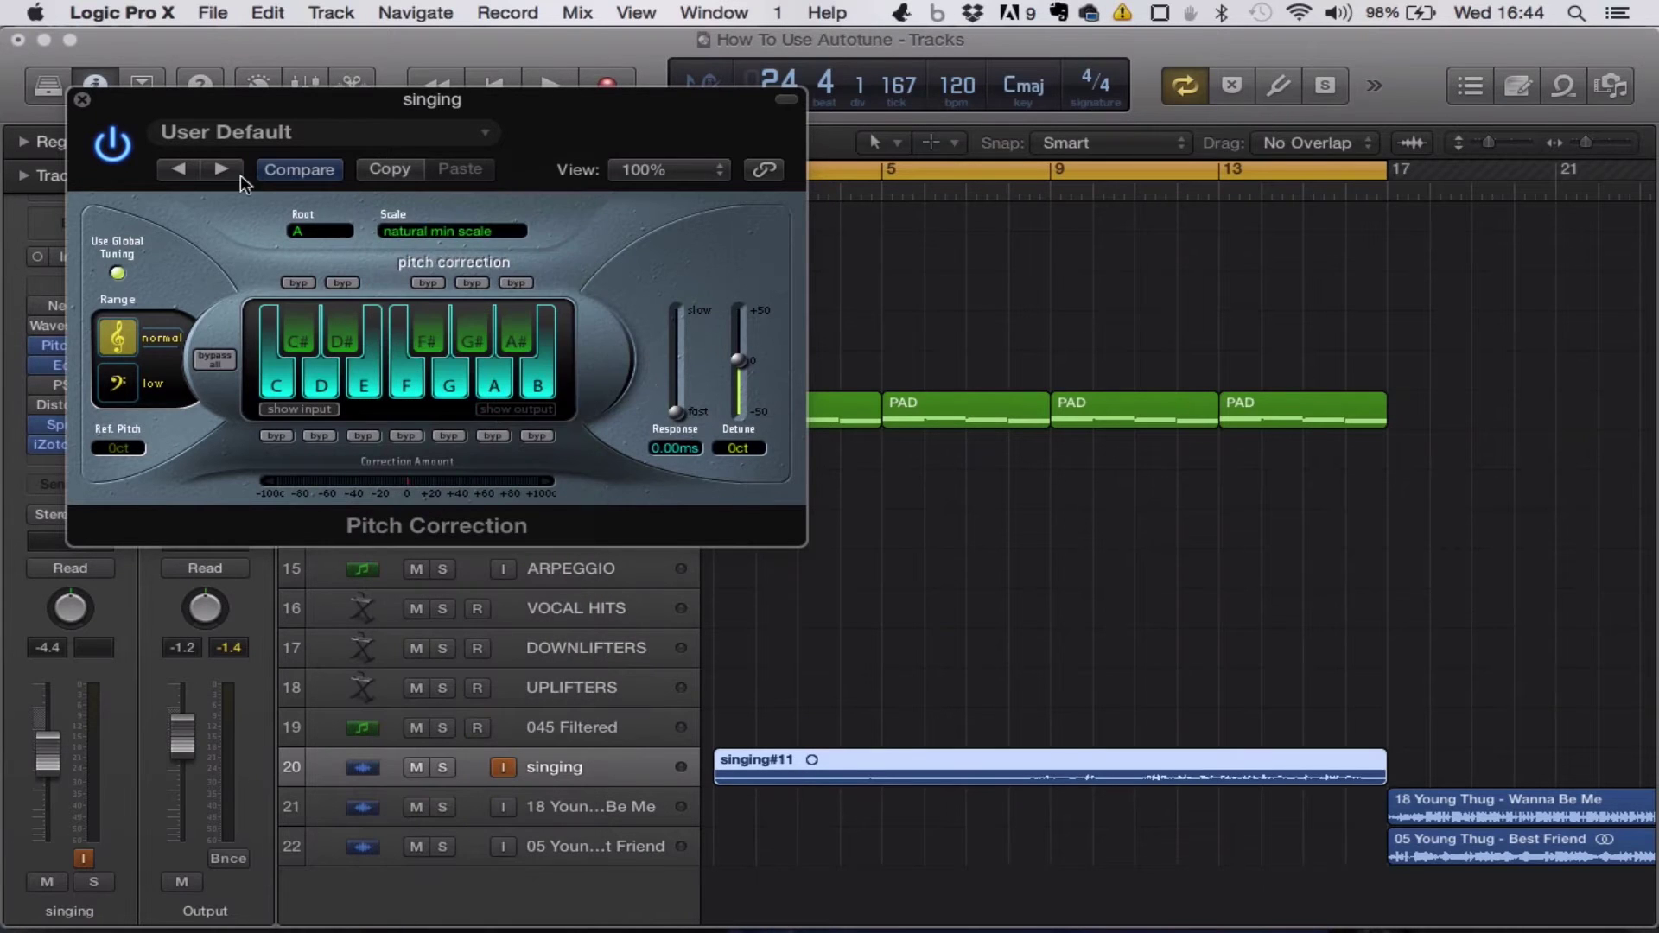
Step: Reopen Pitch Correction, try a slower Response setting, then close the window
click(83, 101)
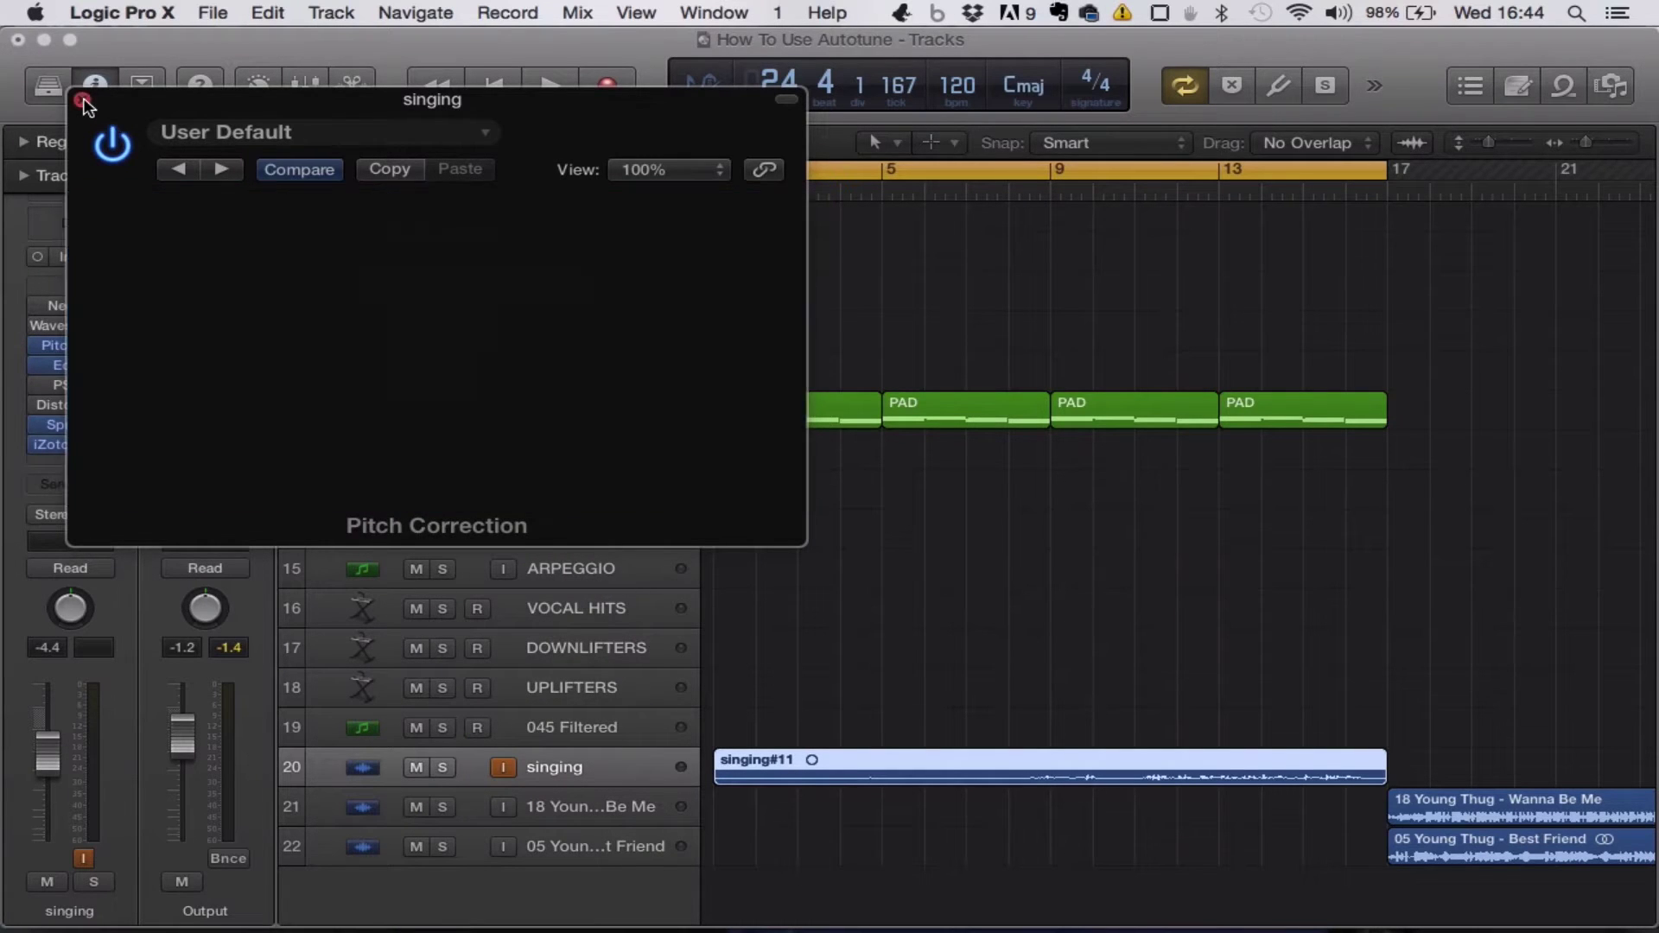
click(66, 343)
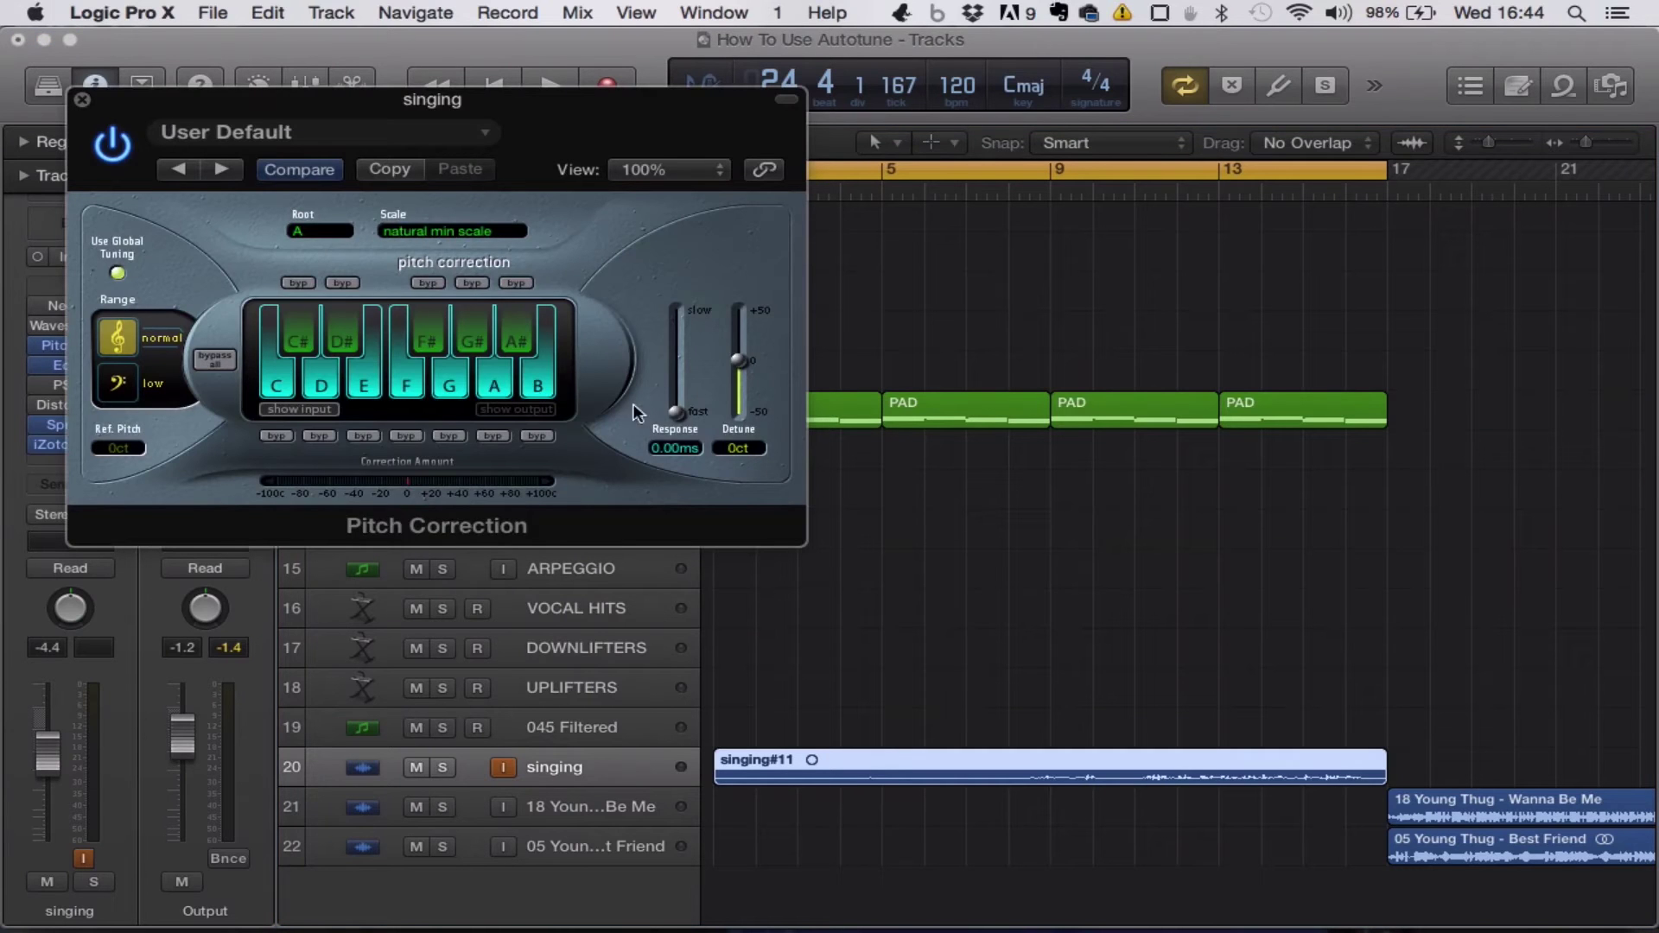
drag(679, 411, 679, 397)
click(83, 100)
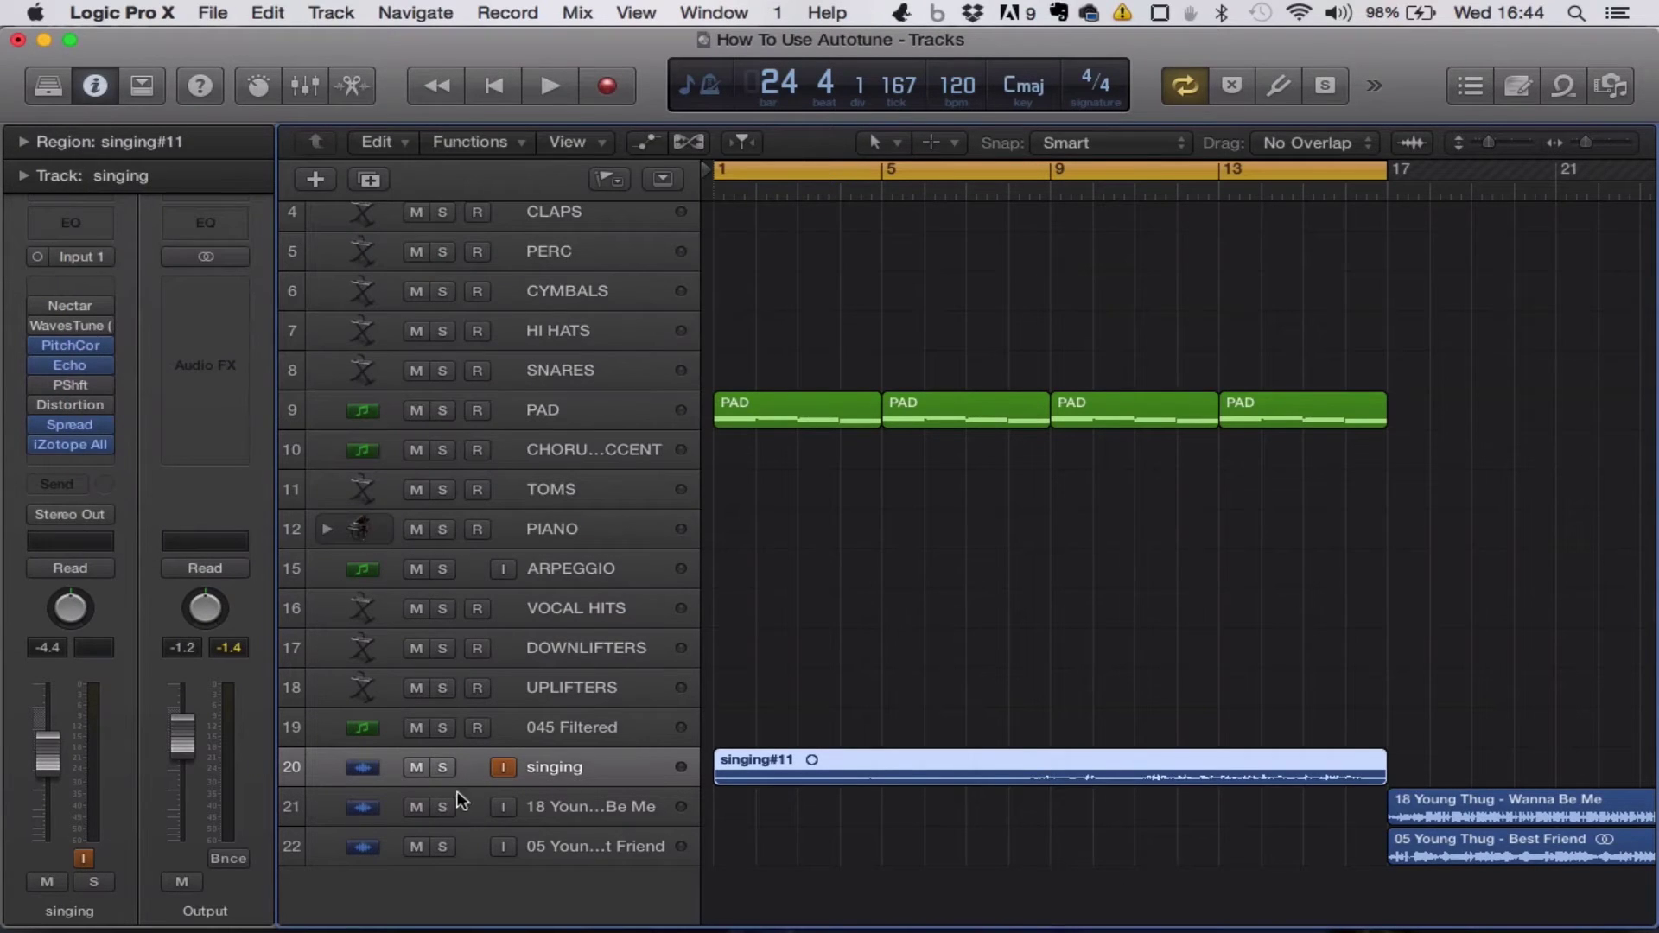
Step: Play through the cycle to hear the pitch-corrected vocal, then stop
mouse_move(59, 346)
key(space)
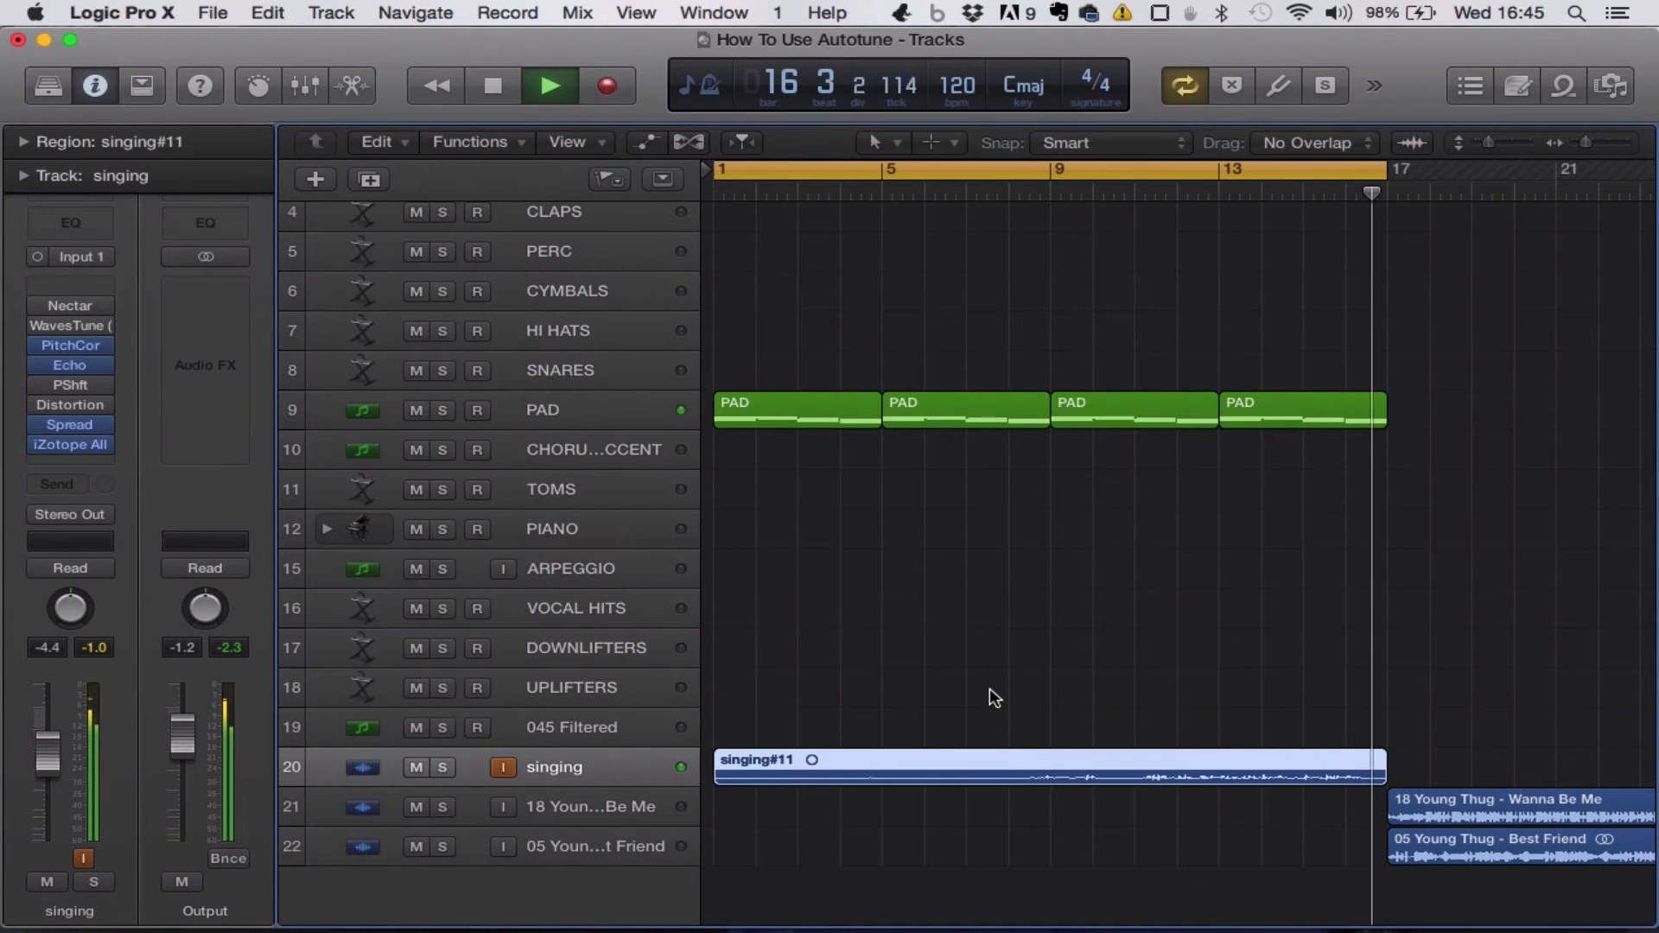
key(space)
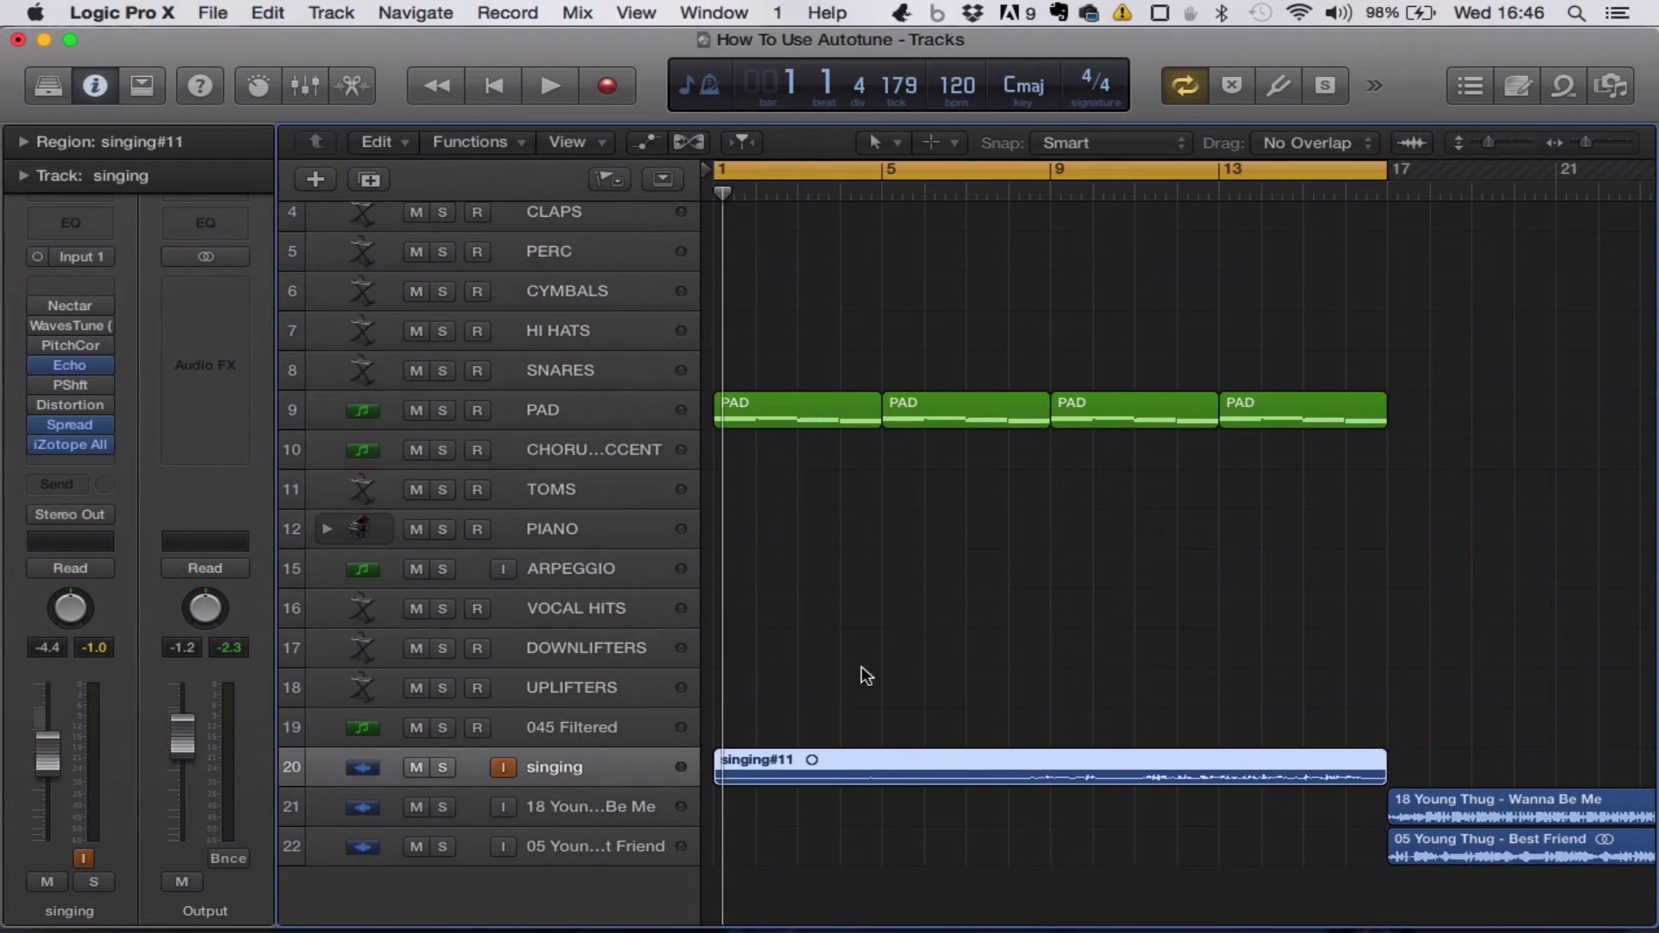
Step: Play the song with Pitch Correction bypassed for comparison, stopping at the cycle end
key(space)
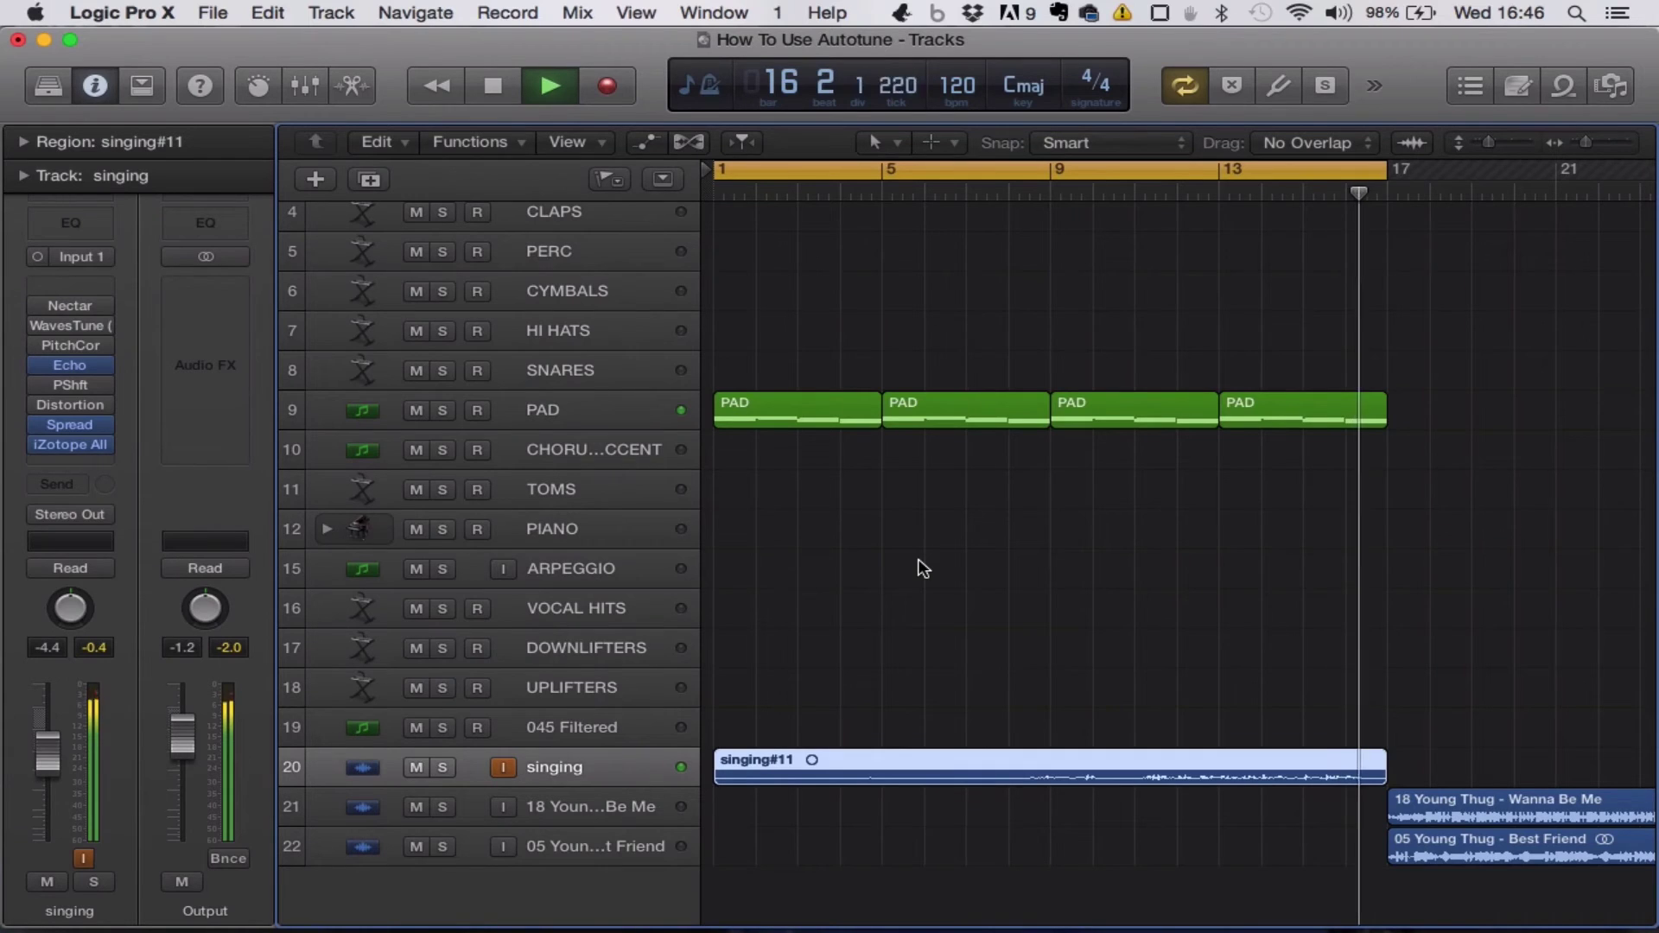
key(space)
mouse_move(39, 346)
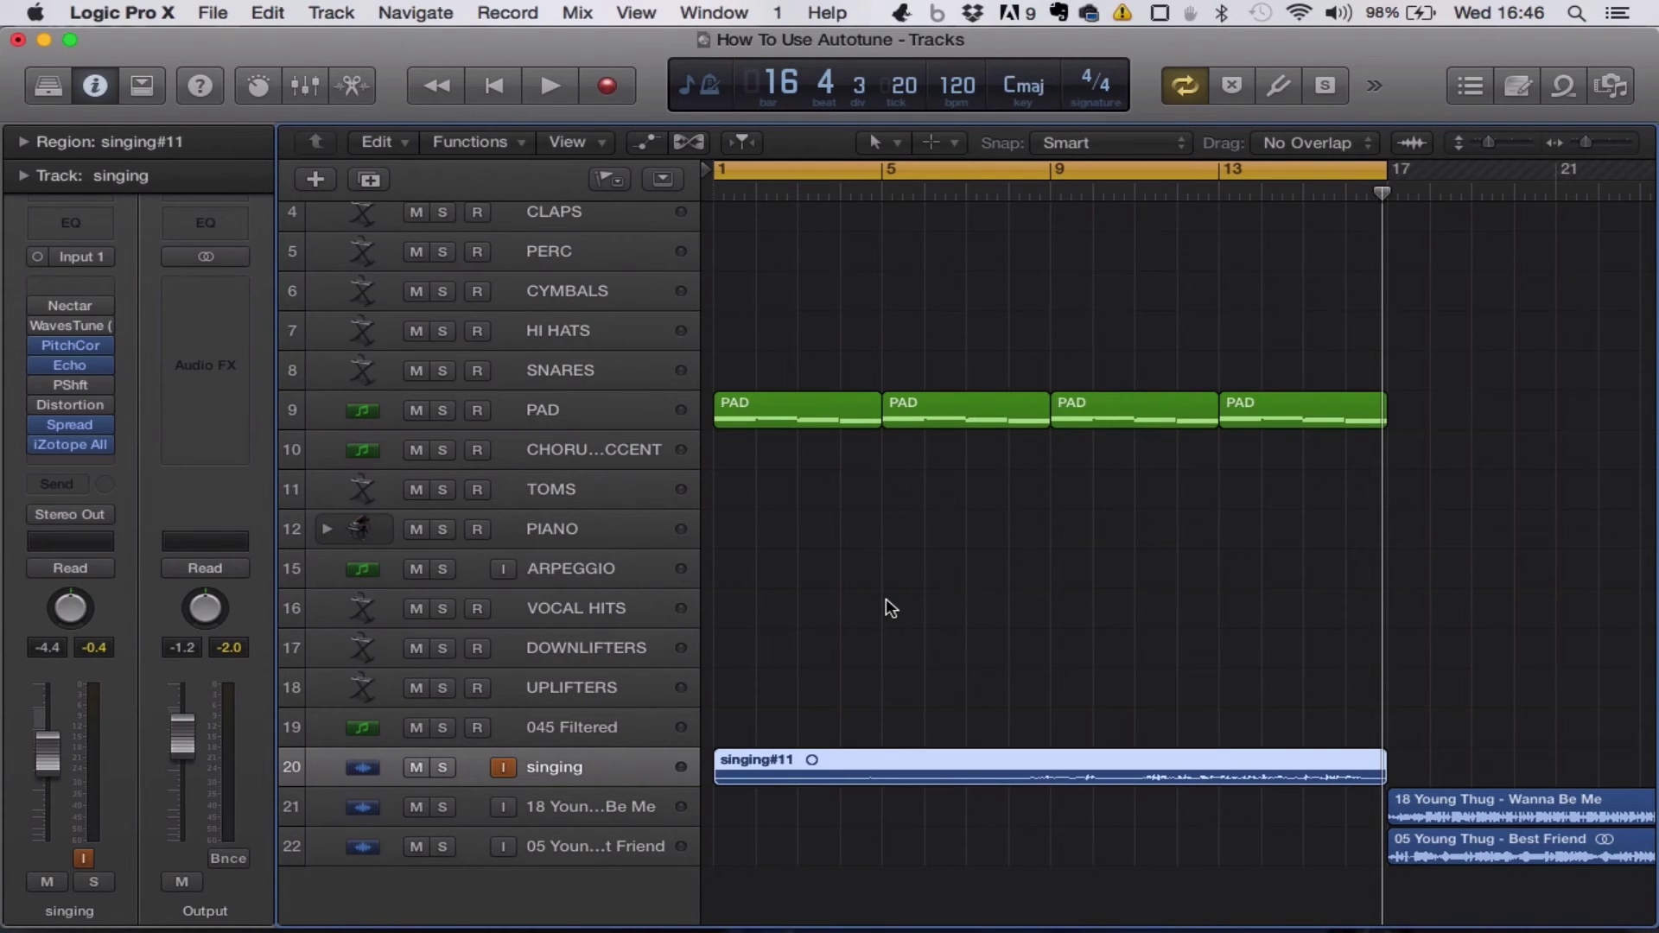
Step: Play the song with Pitch Correction back on, then stop playback
key(space)
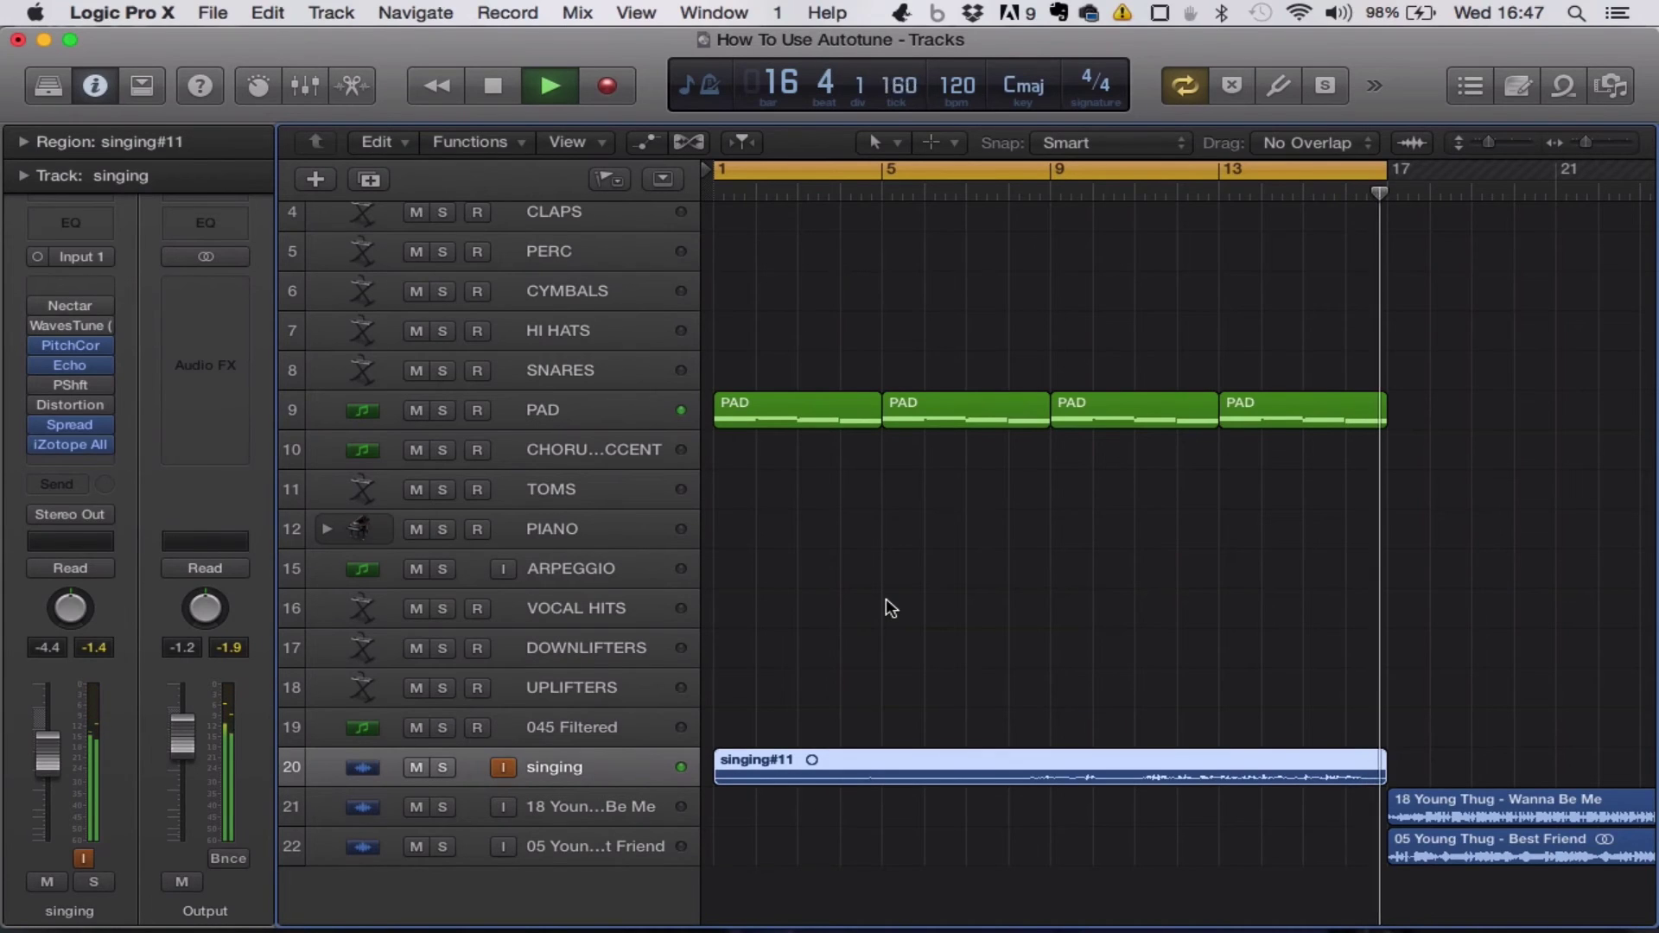
key(space)
Step: In the singing track's Pitch Correction, try response 999 ms and about 218 ms, then return to 0.00 ms
click(72, 345)
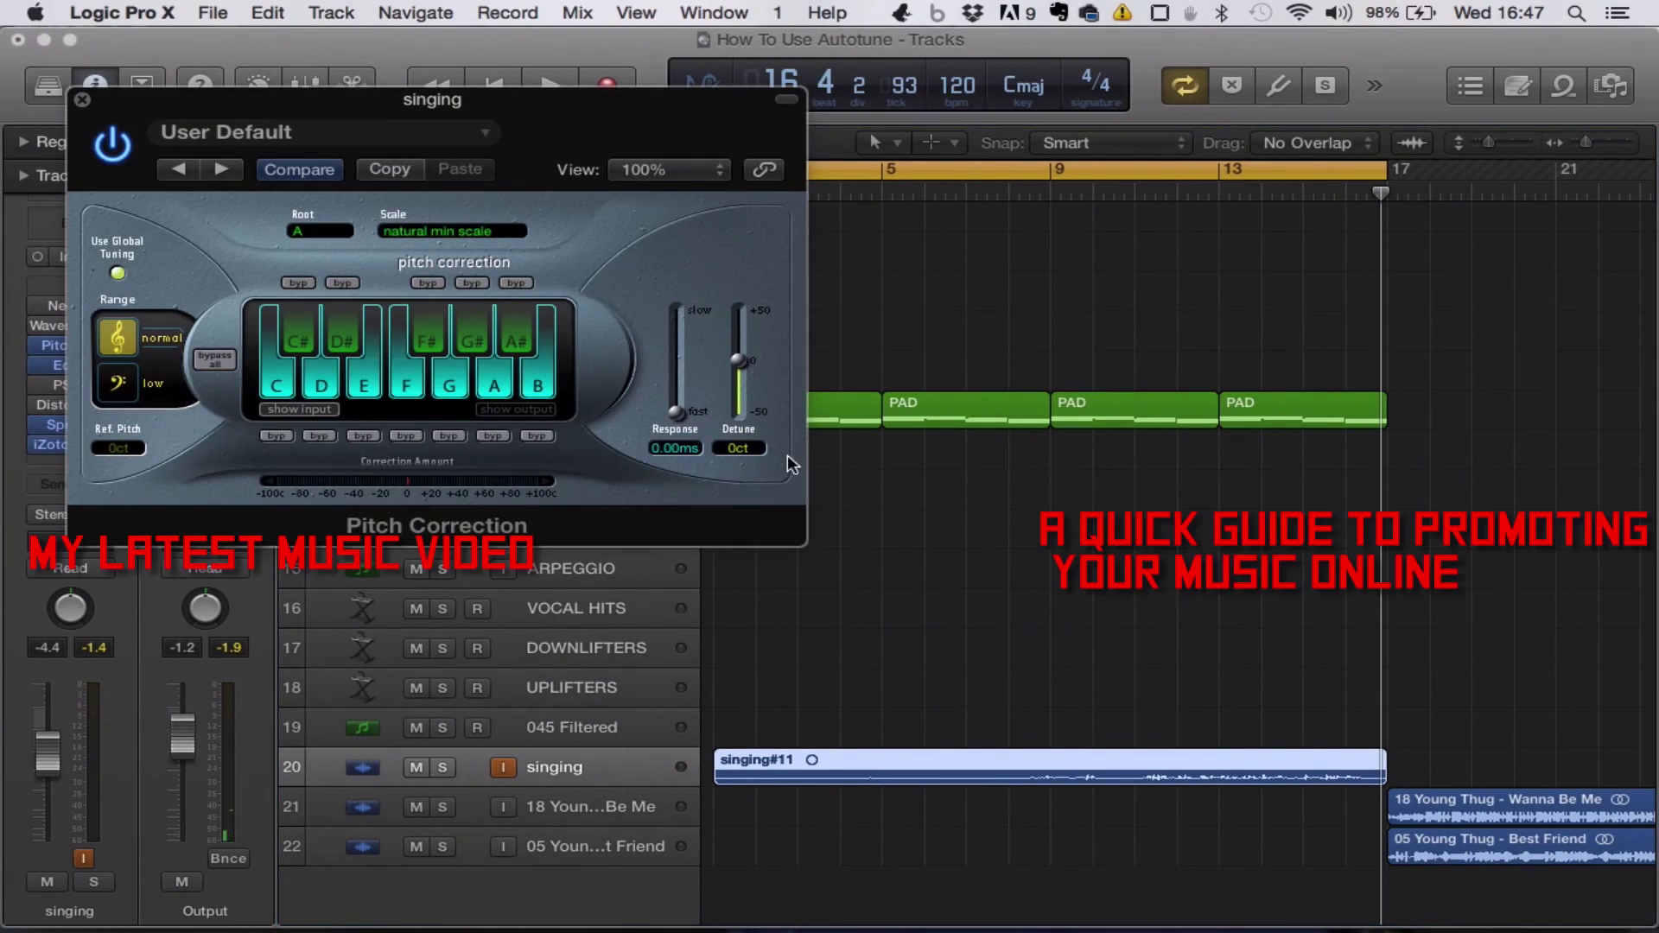
drag(677, 412, 660, 314)
drag(671, 310, 672, 459)
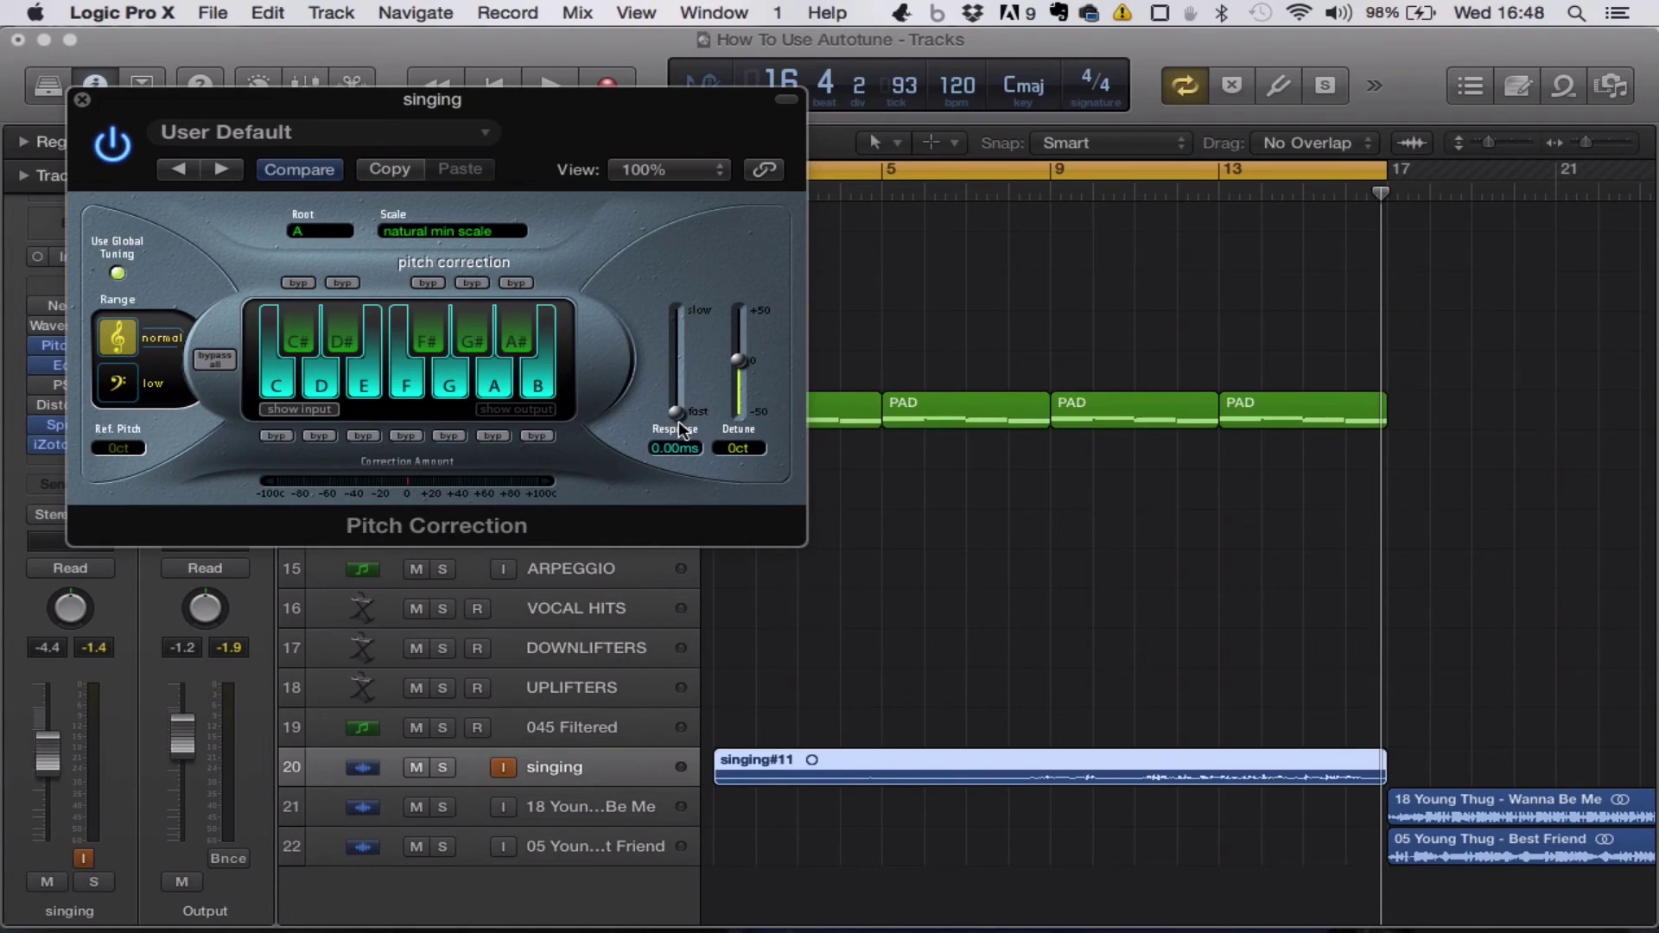
drag(673, 386, 680, 396)
Step: Close the Pitch Correction window, keeping A natural minor with 0.00 ms response
click(82, 99)
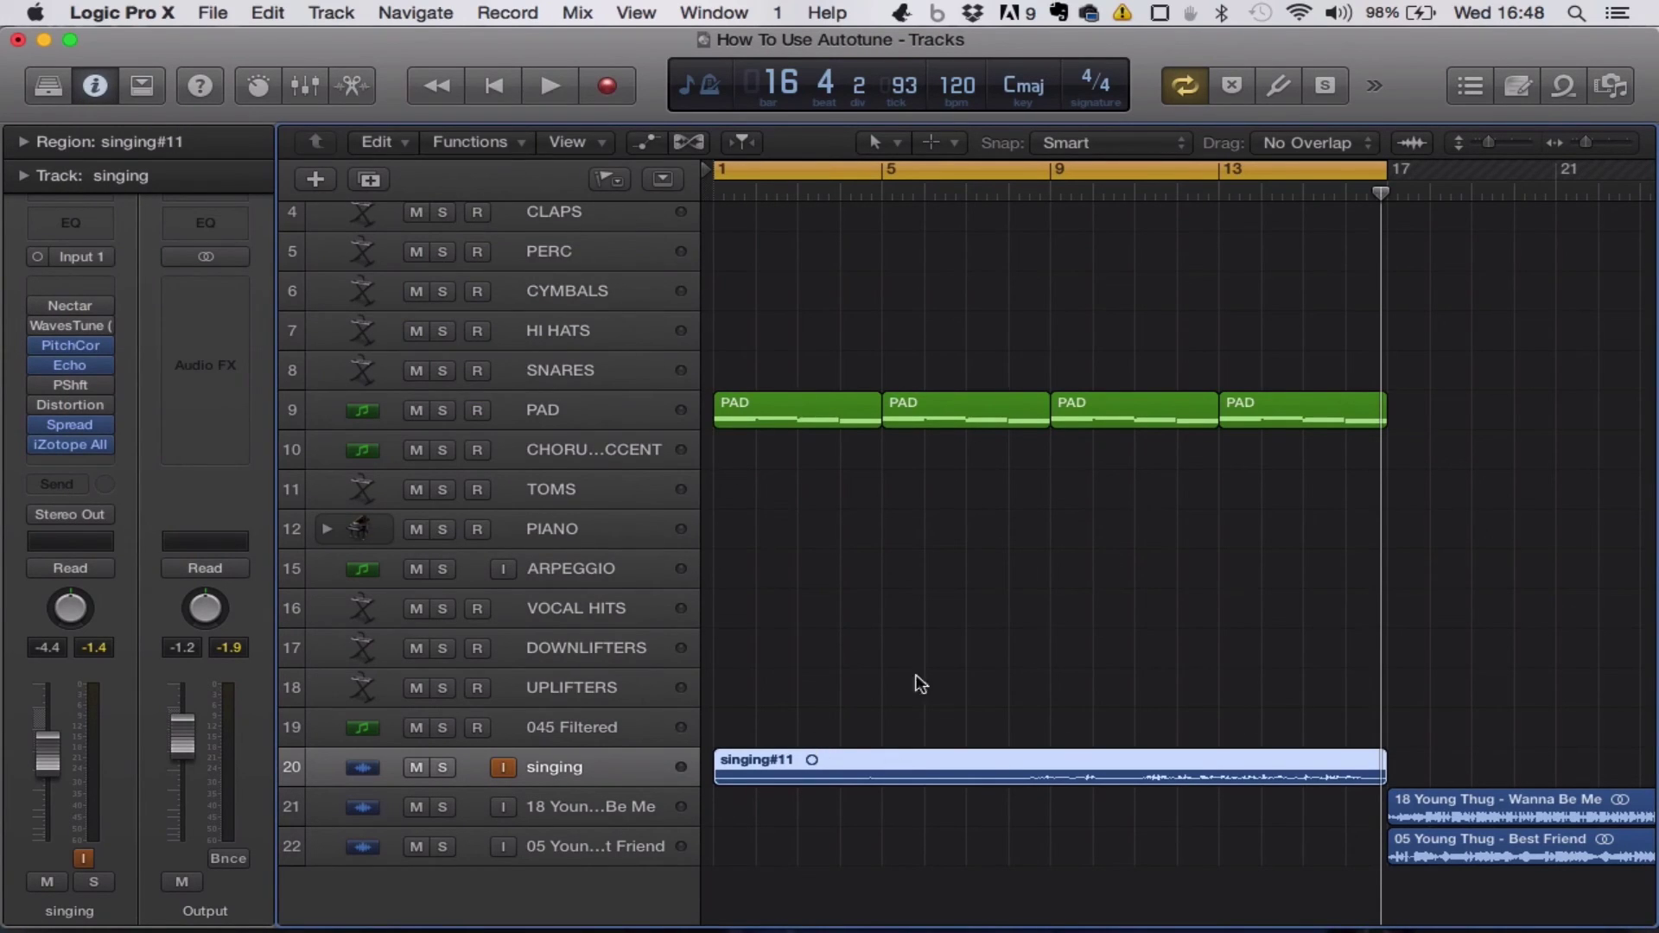